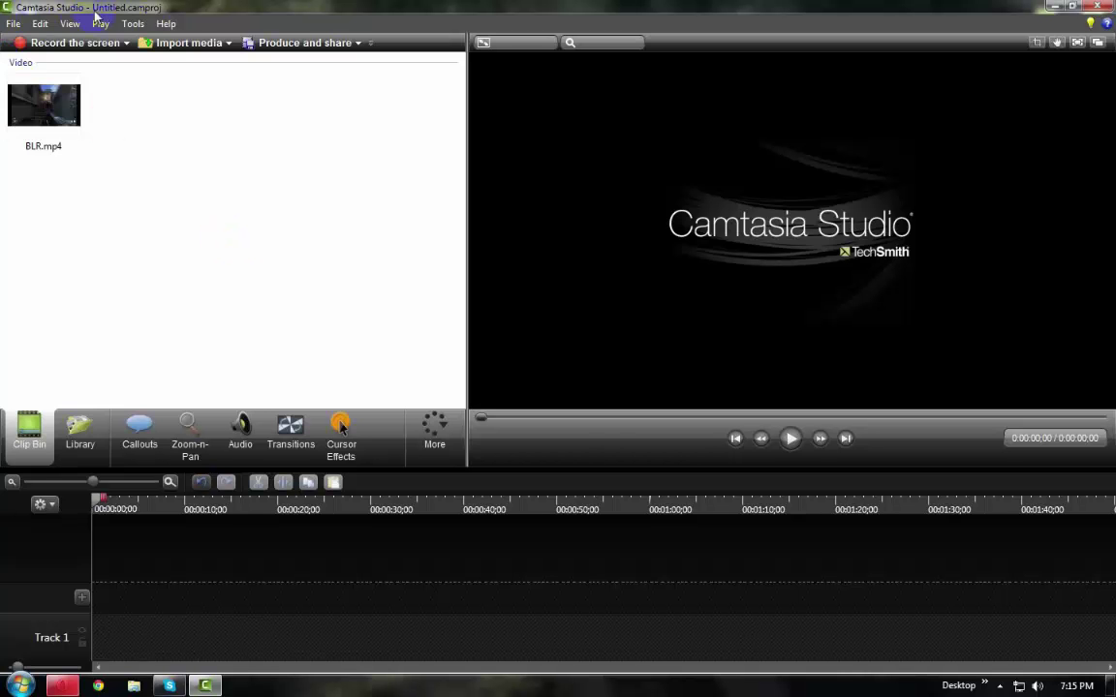
{"action": "left_click_drag", "start_coordinate": [695, 8], "coordinate": [642, 38]}
{"action": "left_click", "coordinate": [932, 44]}
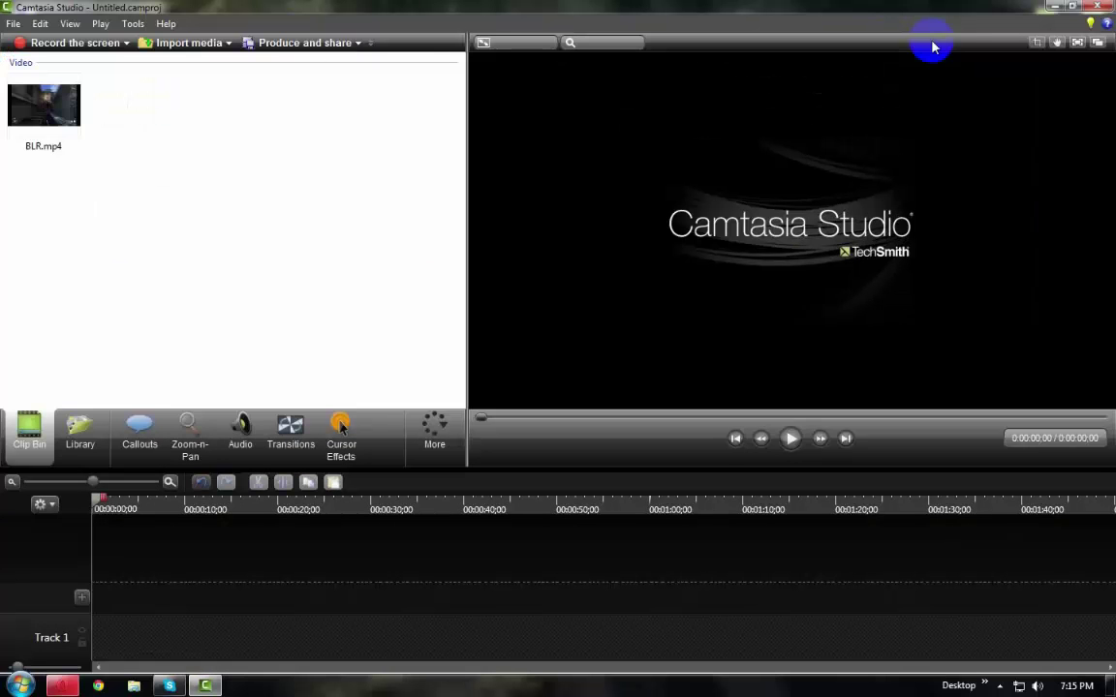
Place BLR.mp4 at the start of Track 1 and play back its first couple of seconds
{"action": "left_click", "coordinate": [53, 118]}
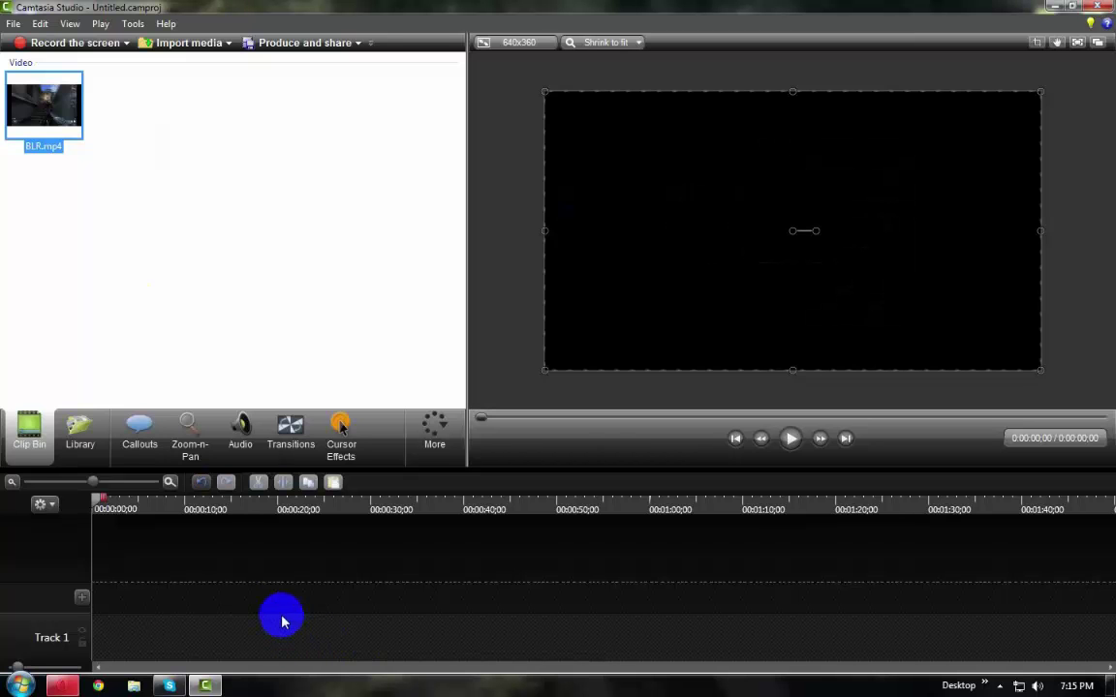
{"action": "left_click_drag", "start_coordinate": [250, 617], "coordinate": [83, 643]}
{"action": "left_click", "coordinate": [761, 438]}
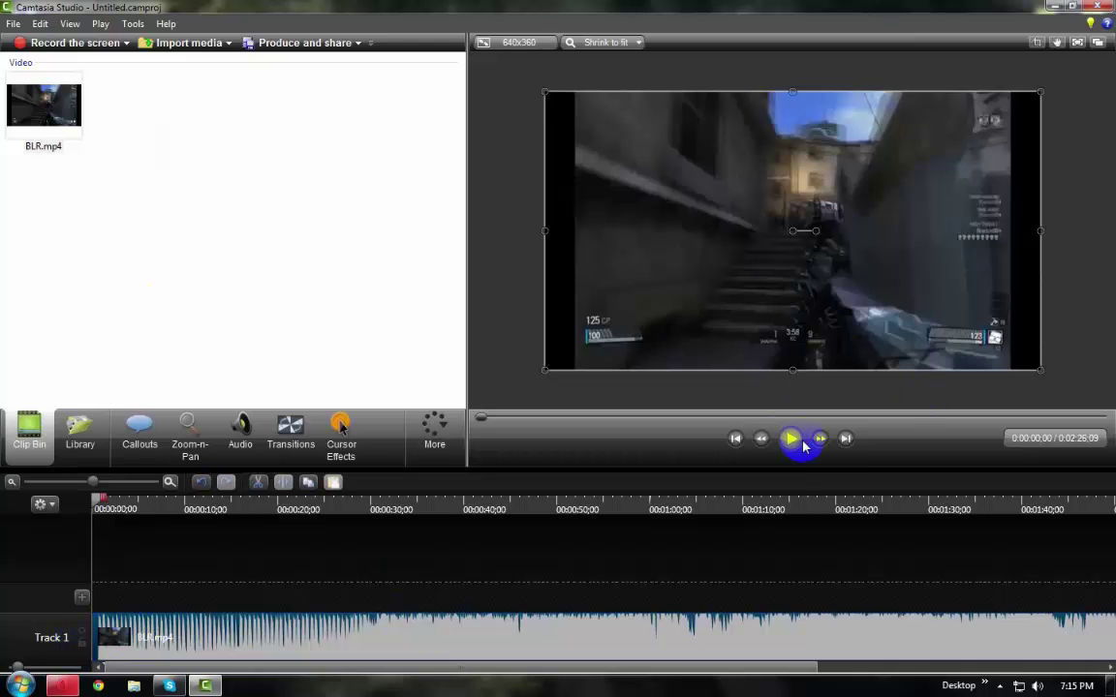
{"action": "left_click", "coordinate": [802, 445]}
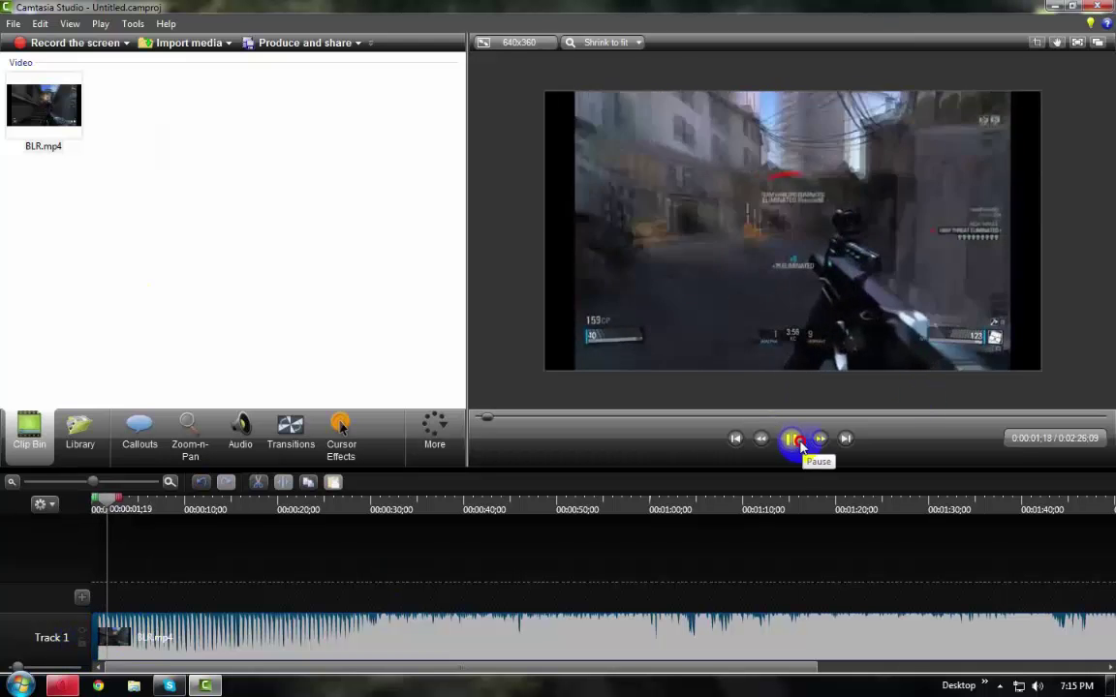
{"action": "left_click", "coordinate": [802, 445]}
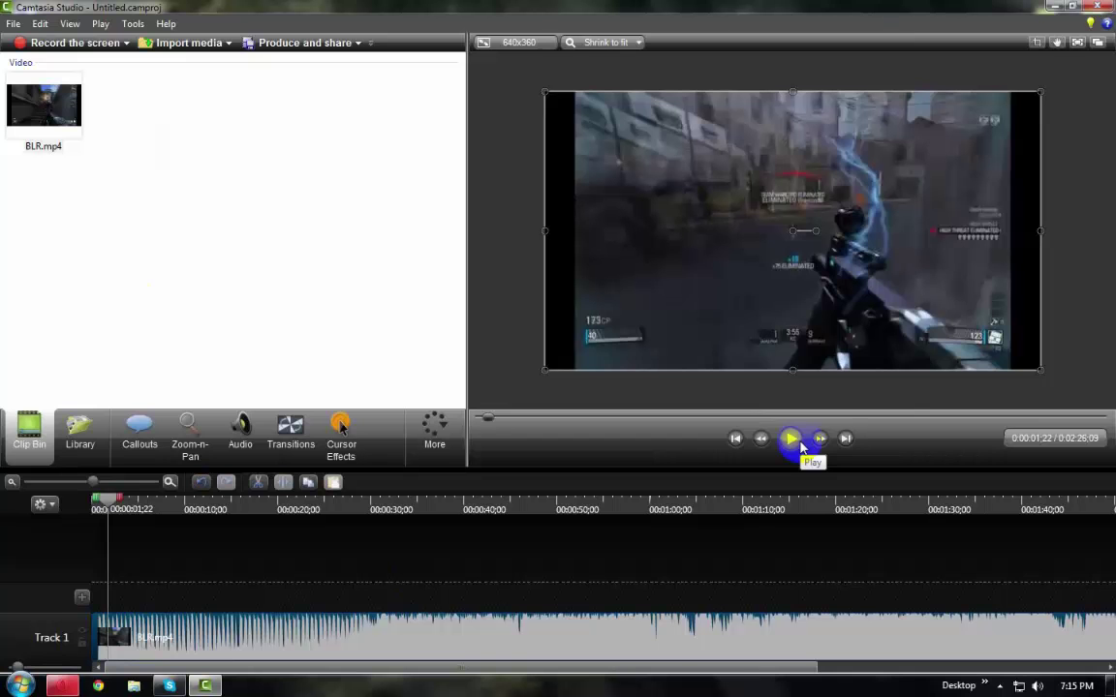
{"action": "left_click", "coordinate": [708, 290]}
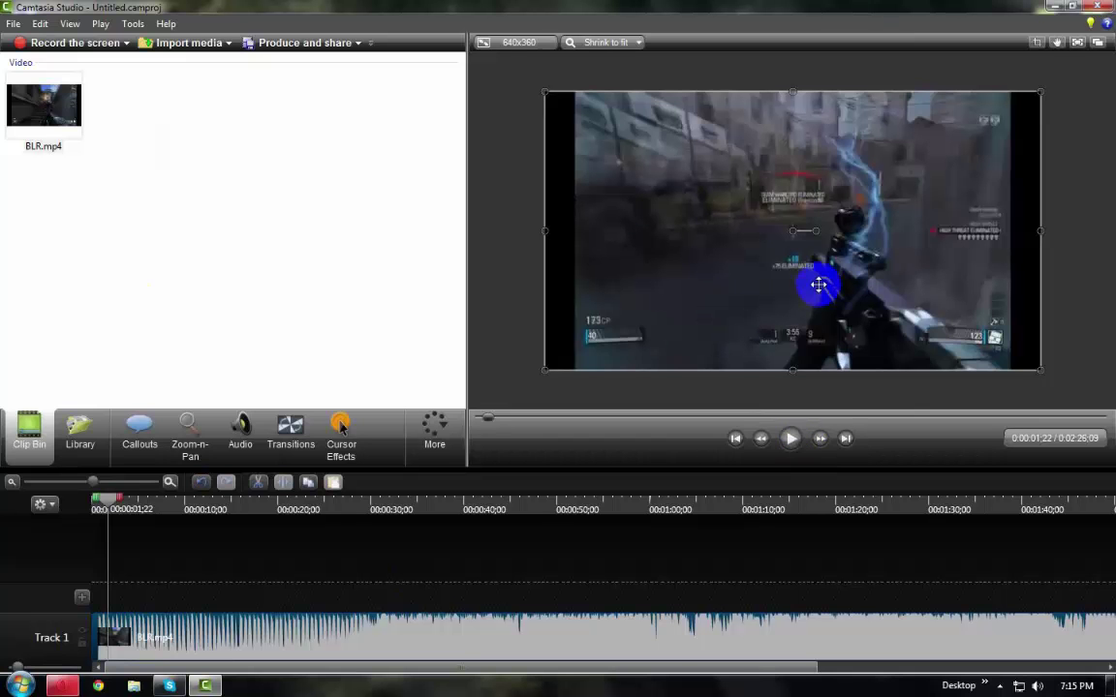
Widen the BLR.mp4 clip on both sides of the canvas so its black side bars fall outside the frame
{"action": "left_click", "coordinate": [542, 226]}
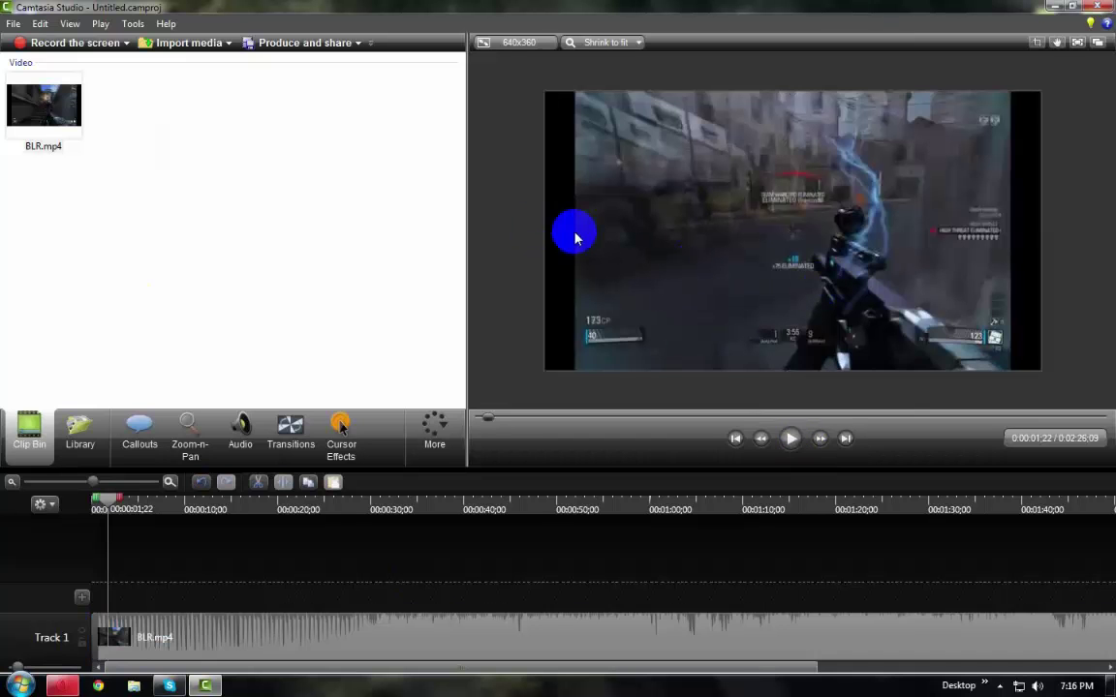
{"action": "left_click", "coordinate": [549, 236]}
{"action": "left_click_drag", "start_coordinate": [548, 230], "coordinate": [510, 230]}
{"action": "left_click_drag", "start_coordinate": [1044, 230], "coordinate": [1089, 251]}
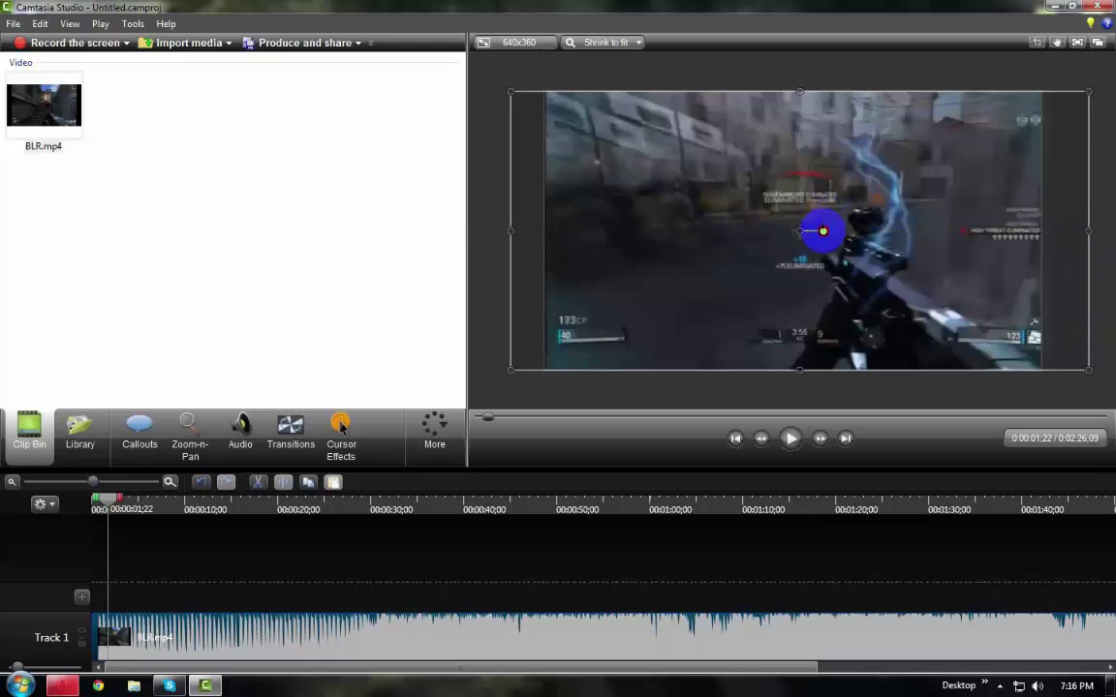
Rotate the clip upside down on the canvas, preview it, and turn it back upright
{"action": "left_click_drag", "start_coordinate": [822, 231], "coordinate": [742, 233]}
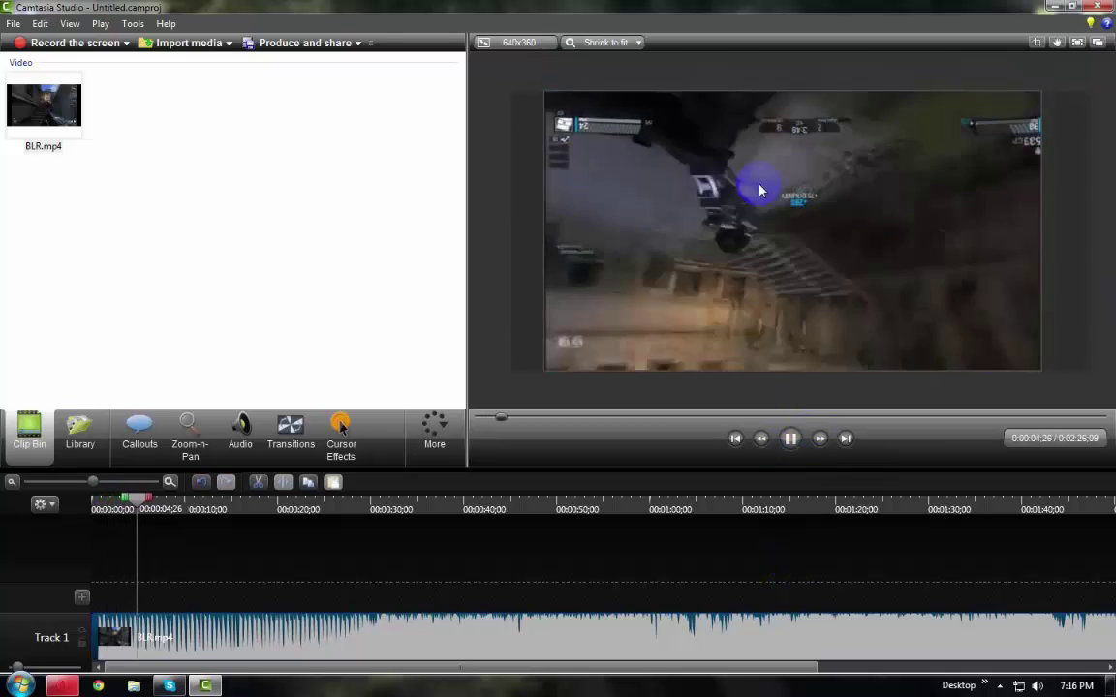
{"action": "left_click", "coordinate": [776, 229]}
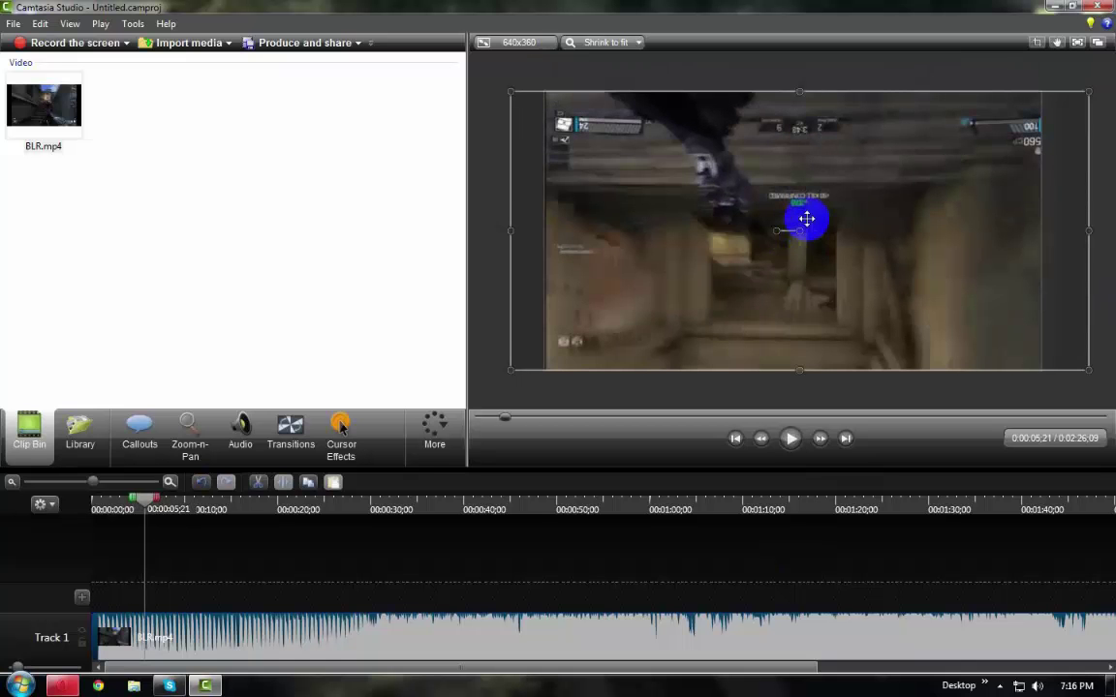
{"action": "mouse_move", "coordinate": [799, 230]}
{"action": "left_mouse_down"}
{"action": "mouse_move", "coordinate": [797, 250]}
{"action": "mouse_move", "coordinate": [789, 217]}
{"action": "mouse_move", "coordinate": [802, 229]}
{"action": "left_mouse_up"}
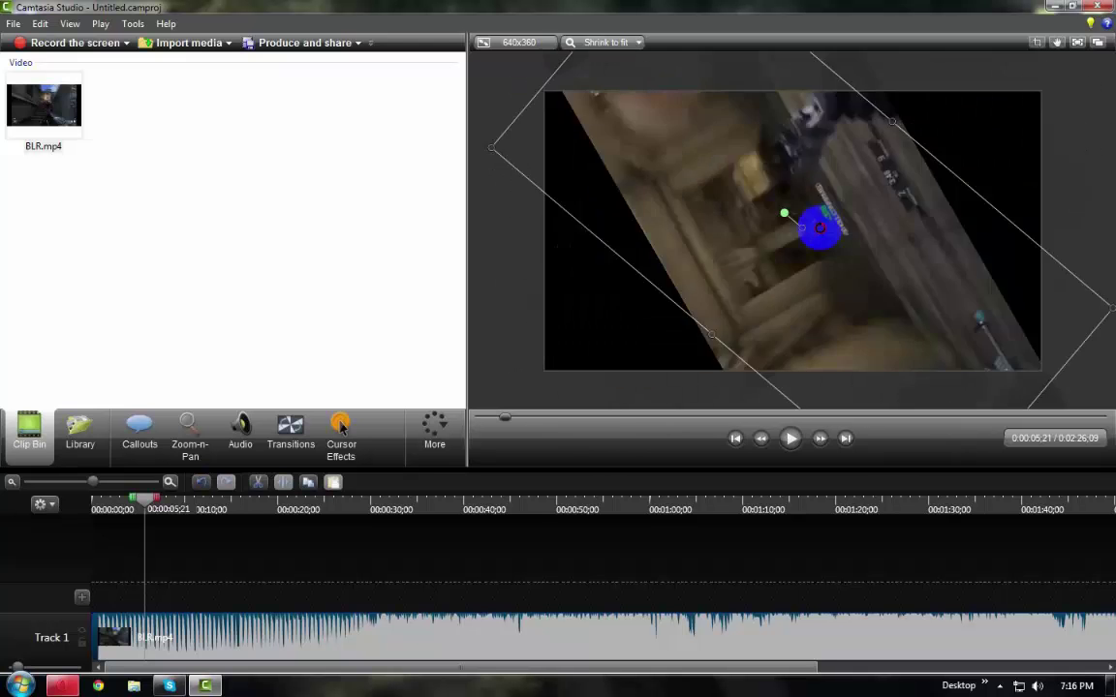
{"action": "left_click_drag", "start_coordinate": [819, 227], "coordinate": [962, 235]}
{"action": "left_click", "coordinate": [764, 185]}
{"action": "mouse_move", "coordinate": [787, 230]}
{"action": "left_mouse_down"}
{"action": "mouse_move", "coordinate": [727, 232]}
{"action": "mouse_move", "coordinate": [800, 234]}
{"action": "mouse_move", "coordinate": [784, 234]}
{"action": "left_mouse_up"}
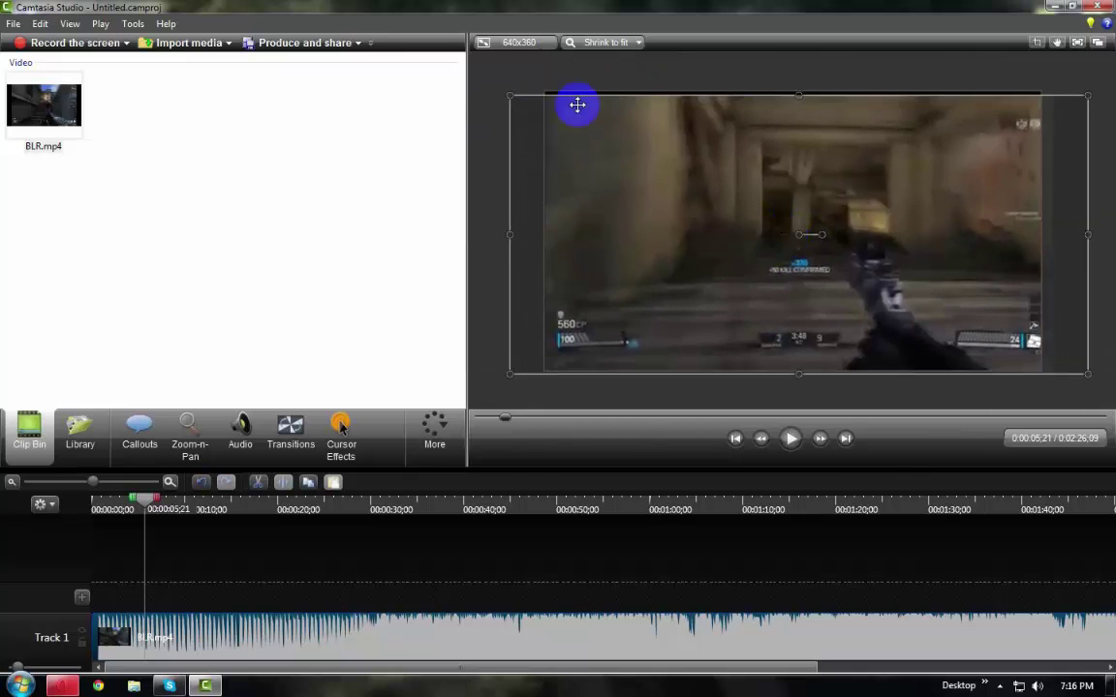
Nudge the clip upward and stretch its upper edge to meet the top of the canvas
{"action": "left_click", "coordinate": [530, 98]}
{"action": "left_click", "coordinate": [760, 231]}
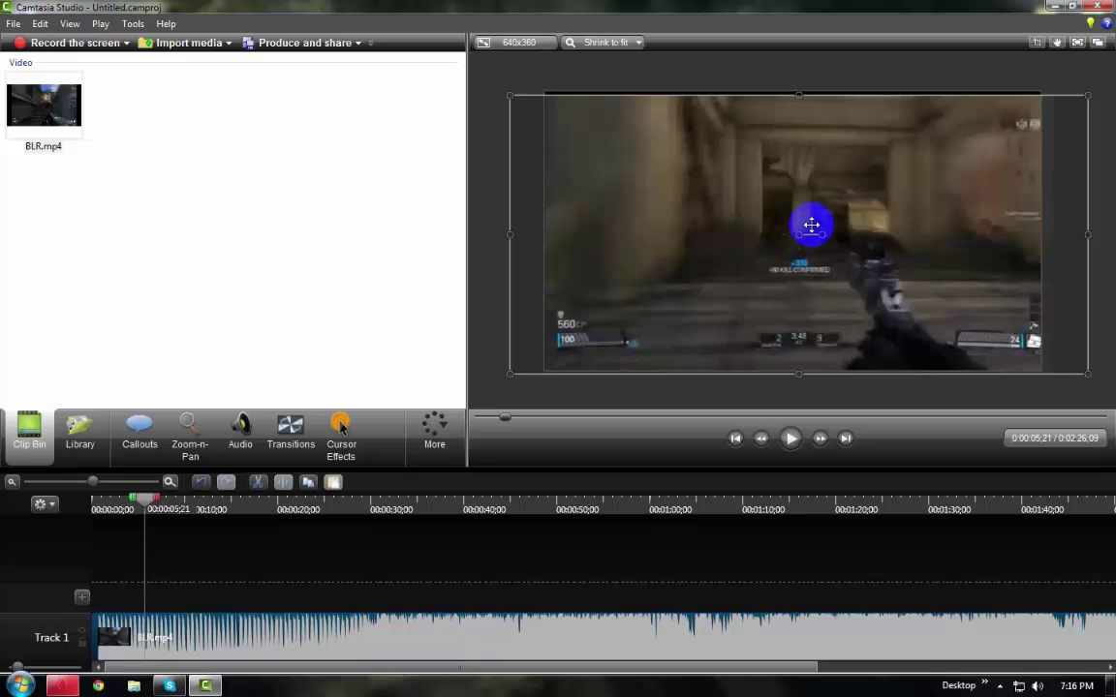
{"action": "left_click_drag", "start_coordinate": [800, 235], "coordinate": [819, 233]}
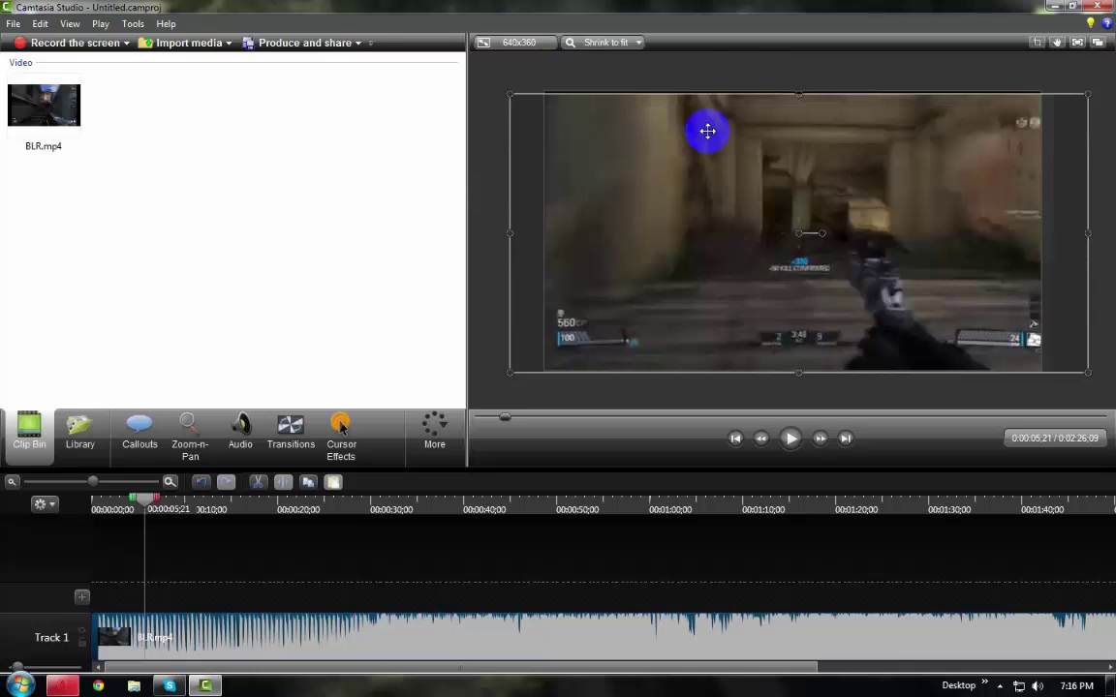
{"action": "left_click_drag", "start_coordinate": [797, 94], "coordinate": [797, 92]}
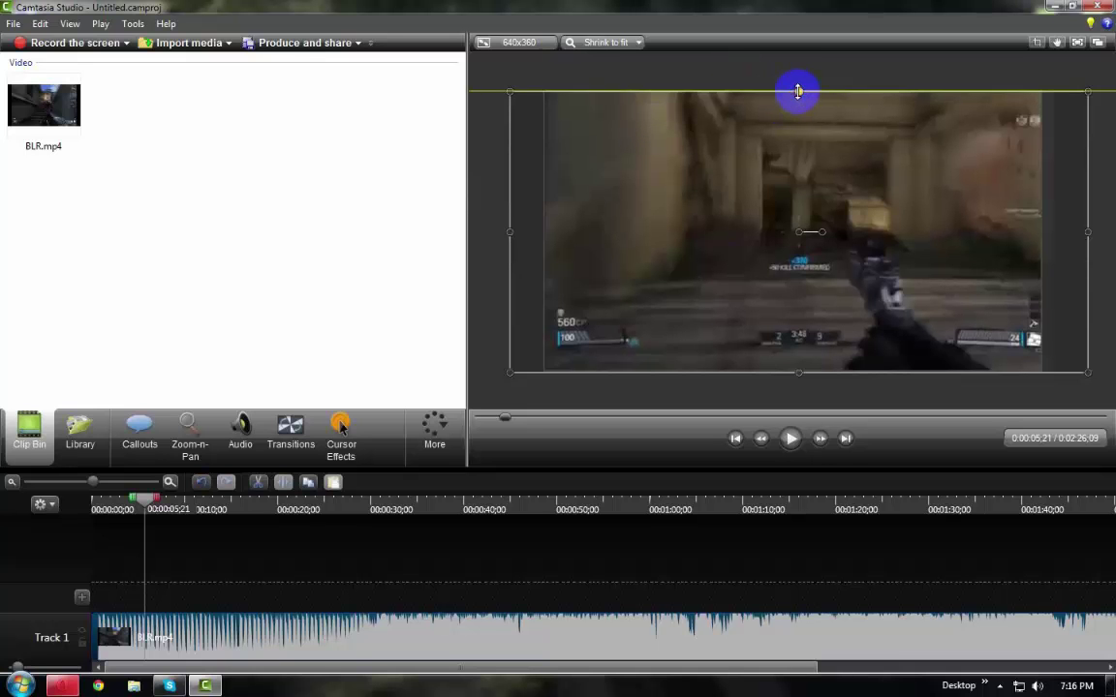
Browse the library's Theme - Exposed Features folder and preview the Banner 1, Banner 2 and Speech Bubble 4 callouts
{"action": "left_click", "coordinate": [83, 435]}
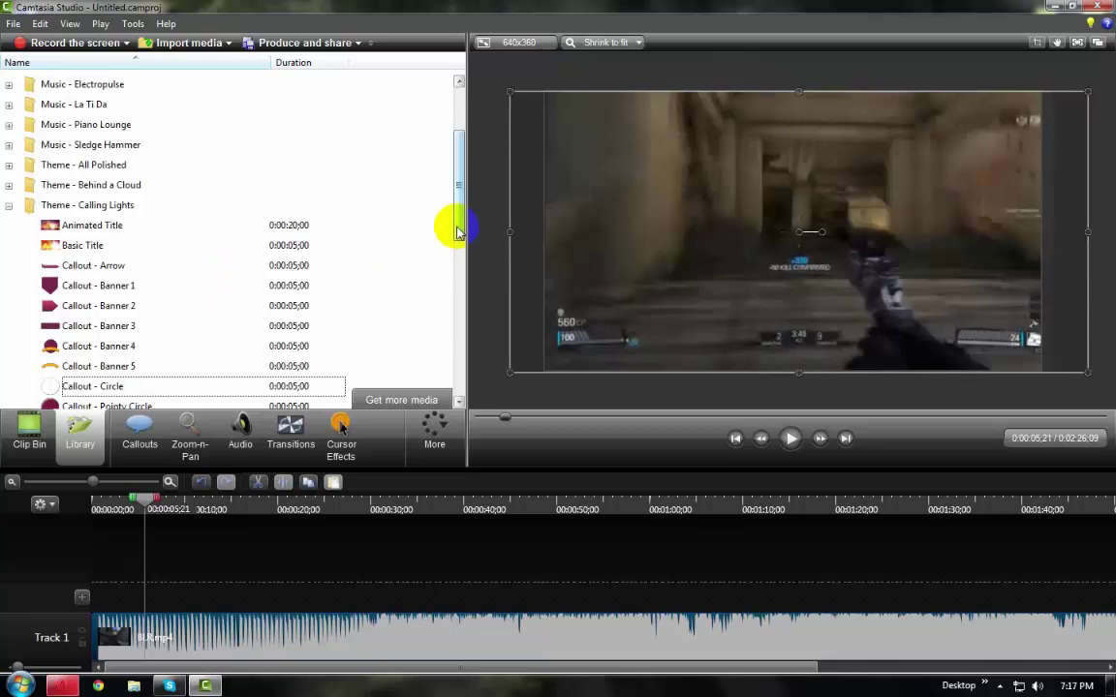
{"action": "left_click_drag", "start_coordinate": [458, 230], "coordinate": [458, 386]}
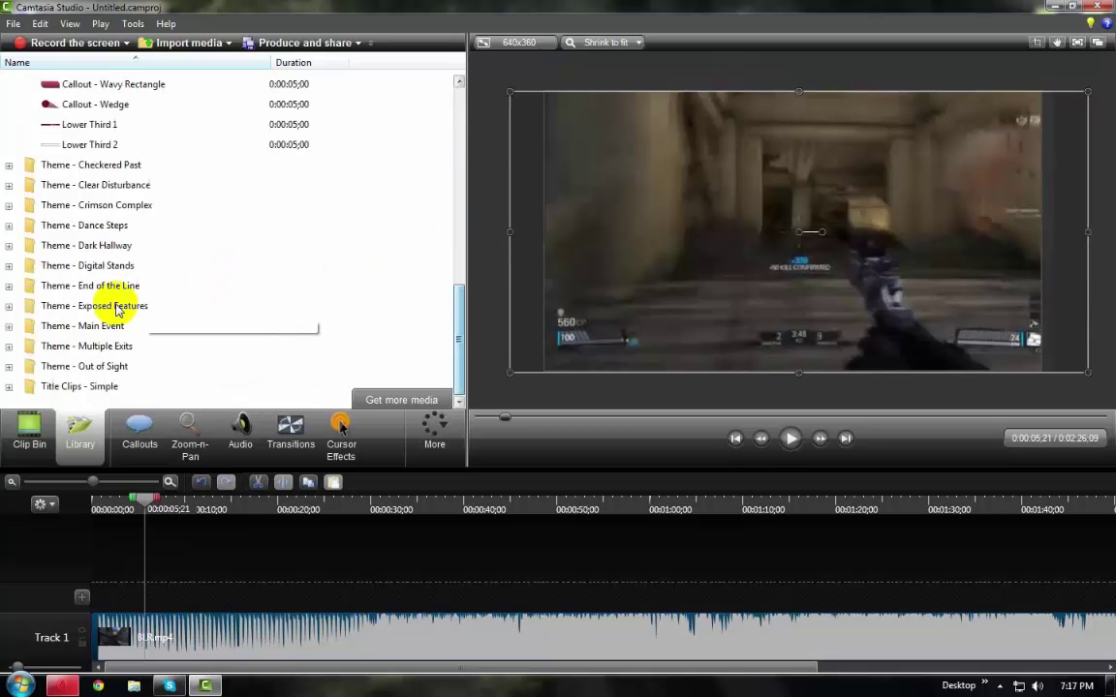
{"action": "double_click", "coordinate": [117, 306]}
{"action": "left_click", "coordinate": [70, 215]}
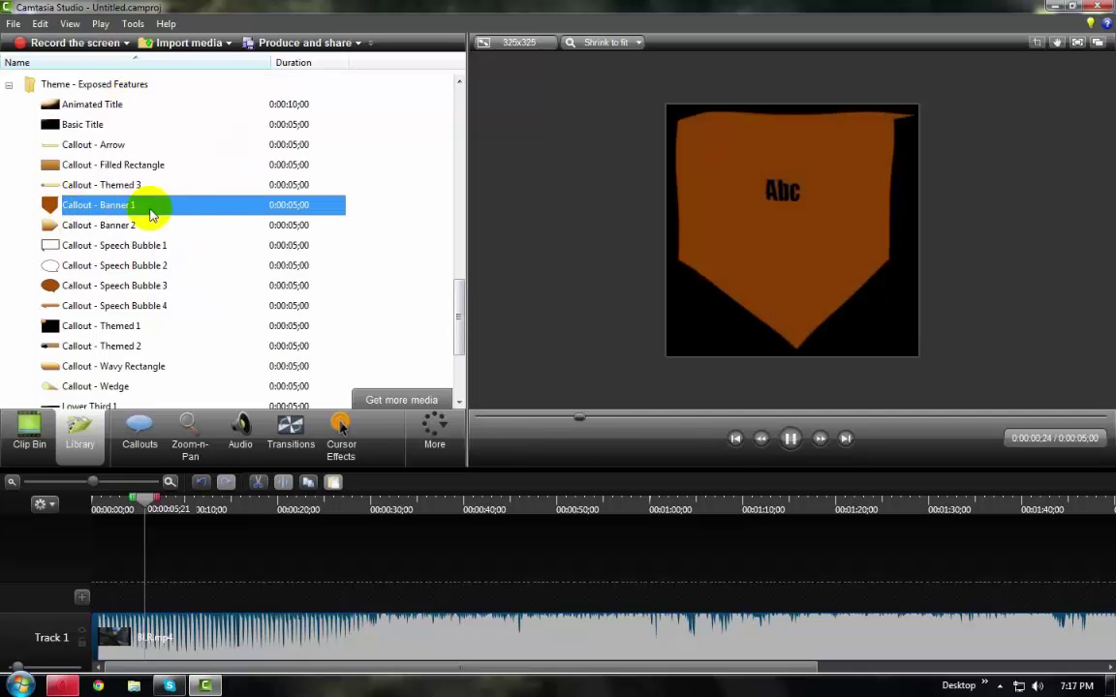
{"action": "left_click", "coordinate": [60, 229]}
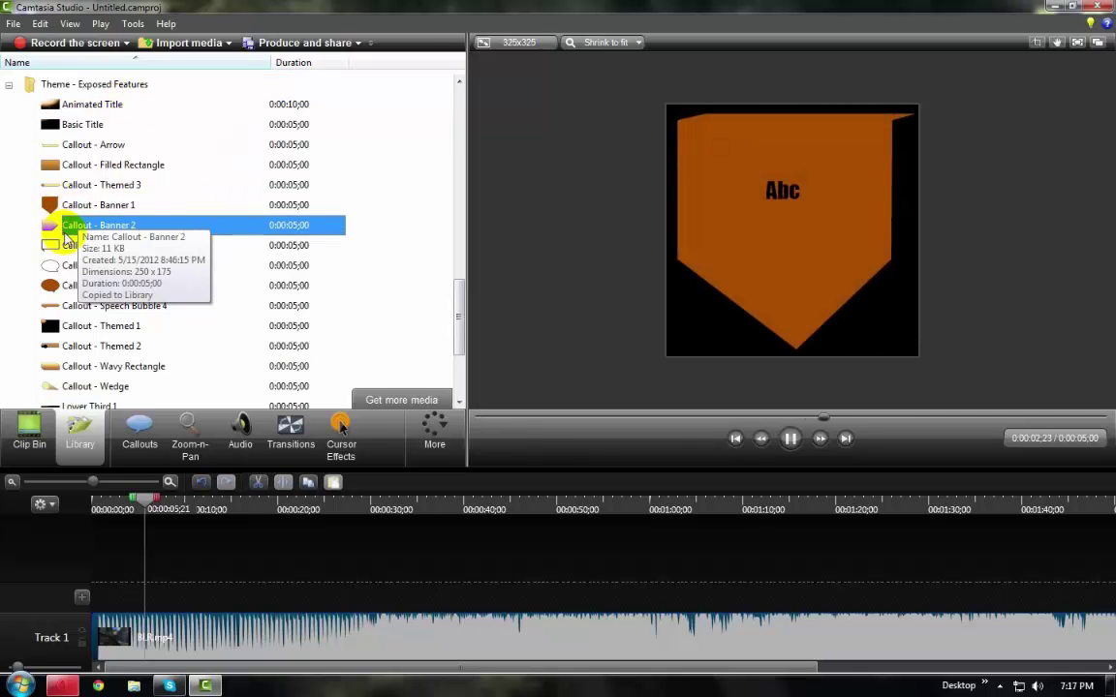
{"action": "left_click", "coordinate": [116, 306]}
Preview the Banner 2 and Wavy Rectangle callouts from the Theme - Multiple Exits folder
{"action": "left_click_drag", "start_coordinate": [457, 295], "coordinate": [459, 352]}
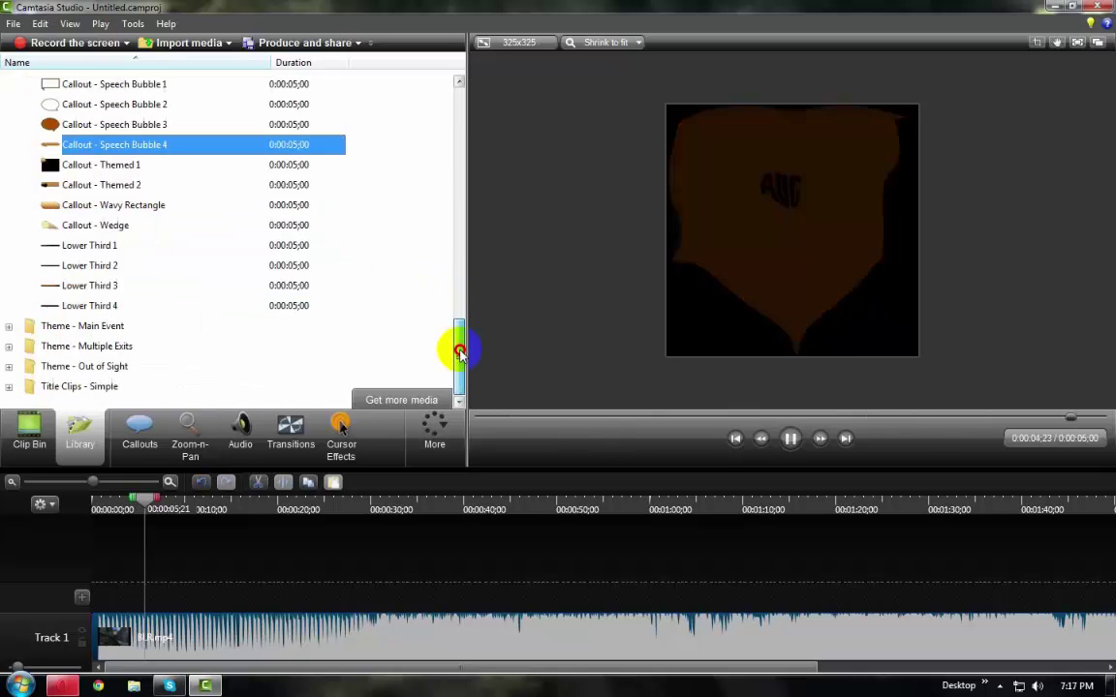
{"action": "double_click", "coordinate": [97, 347]}
{"action": "left_click", "coordinate": [109, 226]}
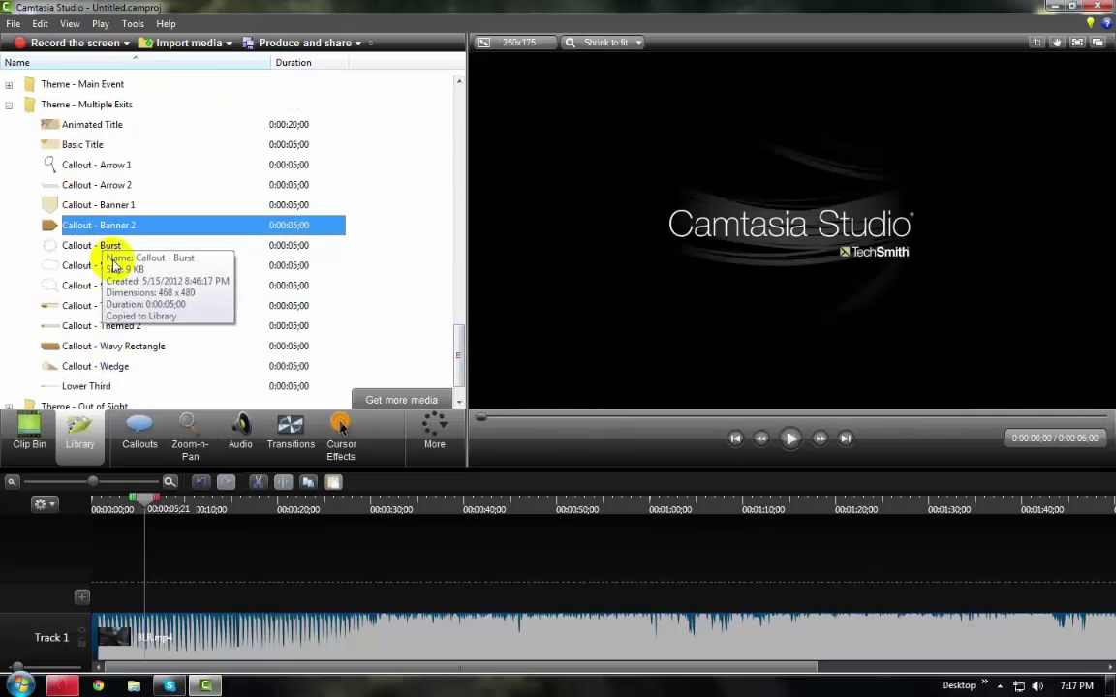
{"action": "left_click", "coordinate": [121, 345]}
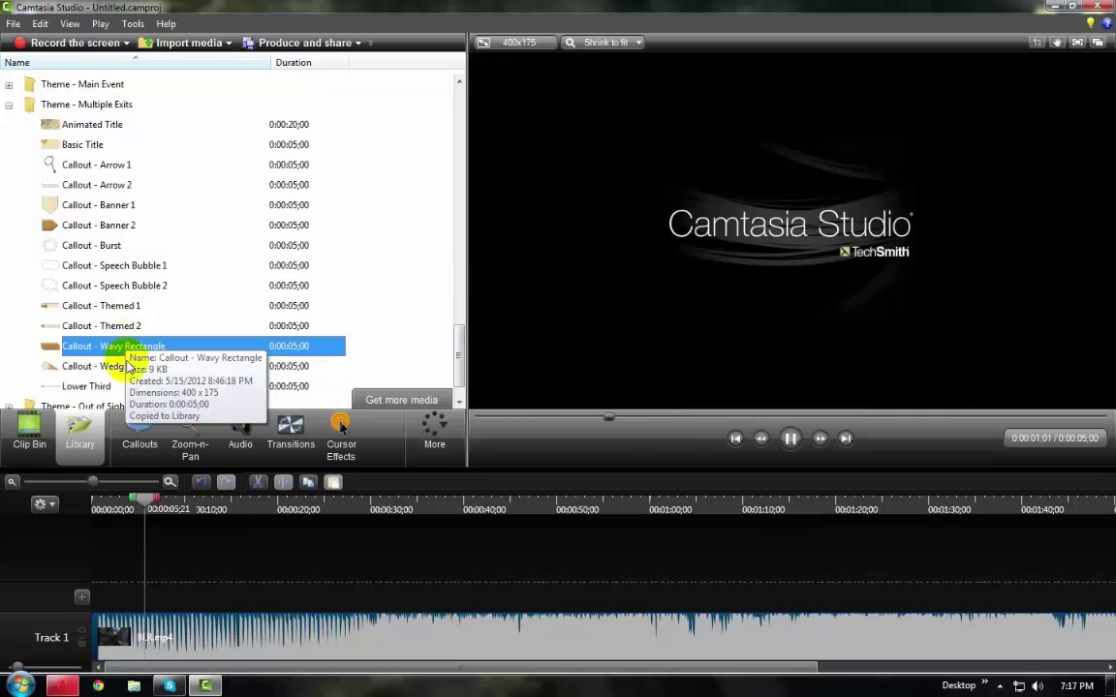
Preview the green, gray, dark blue and red titles in the Title Clips - Simple folder
{"action": "scroll", "coordinate": [450, 341], "scroll_direction": "down", "scroll_amount": 2}
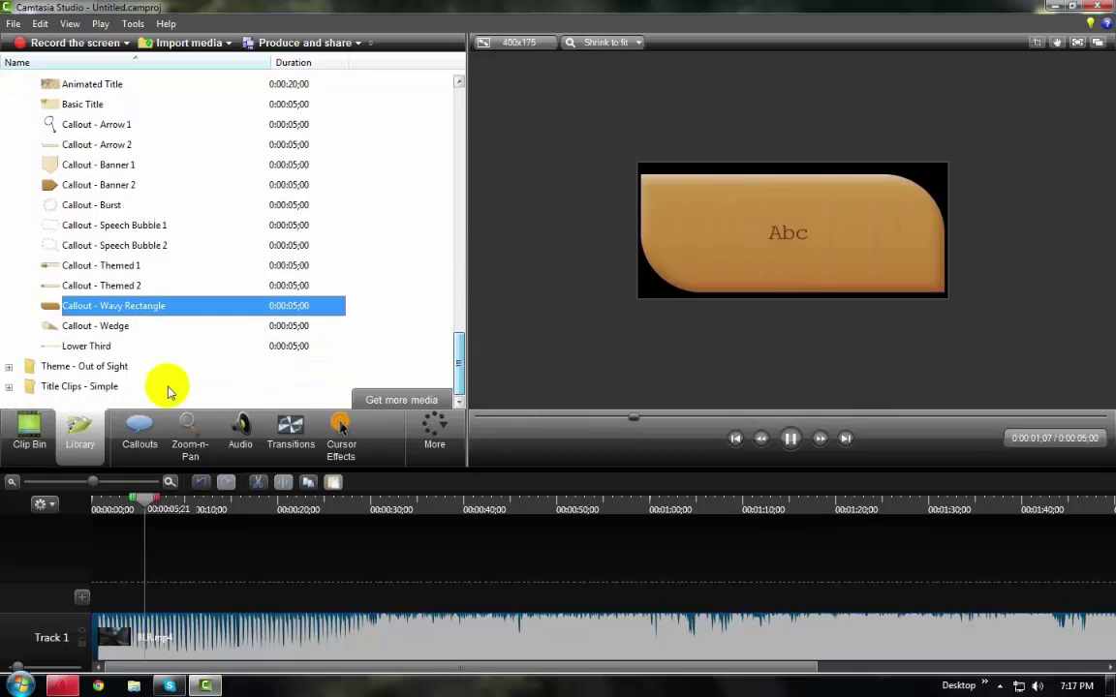
{"action": "left_click", "coordinate": [121, 386]}
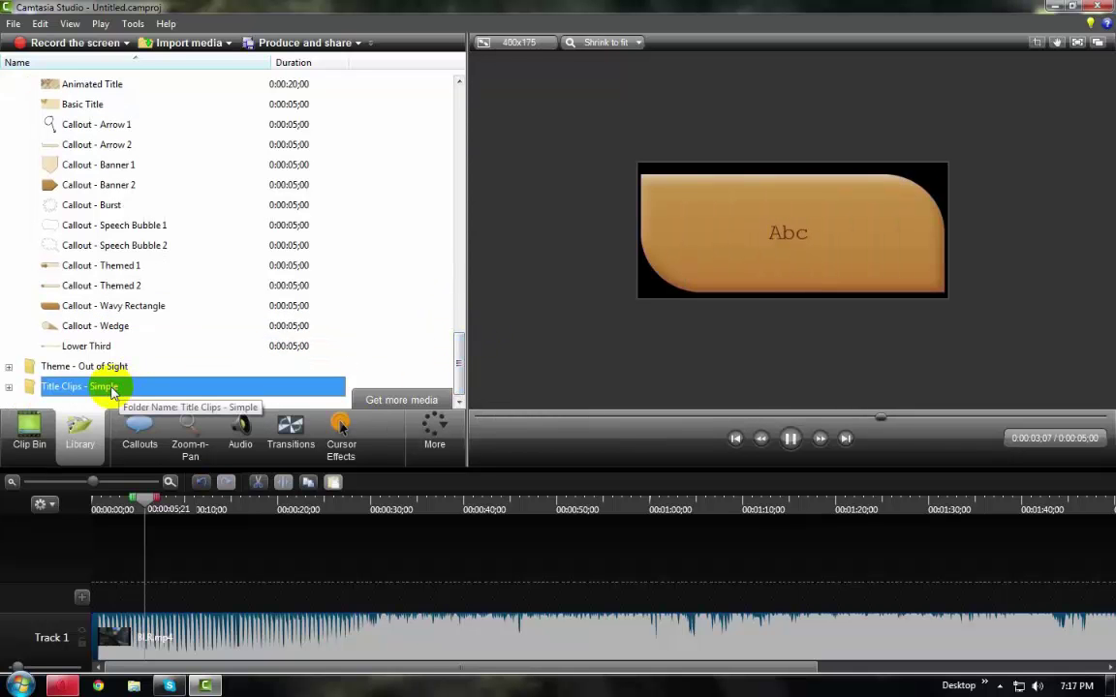
{"action": "double_click", "coordinate": [111, 388]}
{"action": "left_click", "coordinate": [143, 306]}
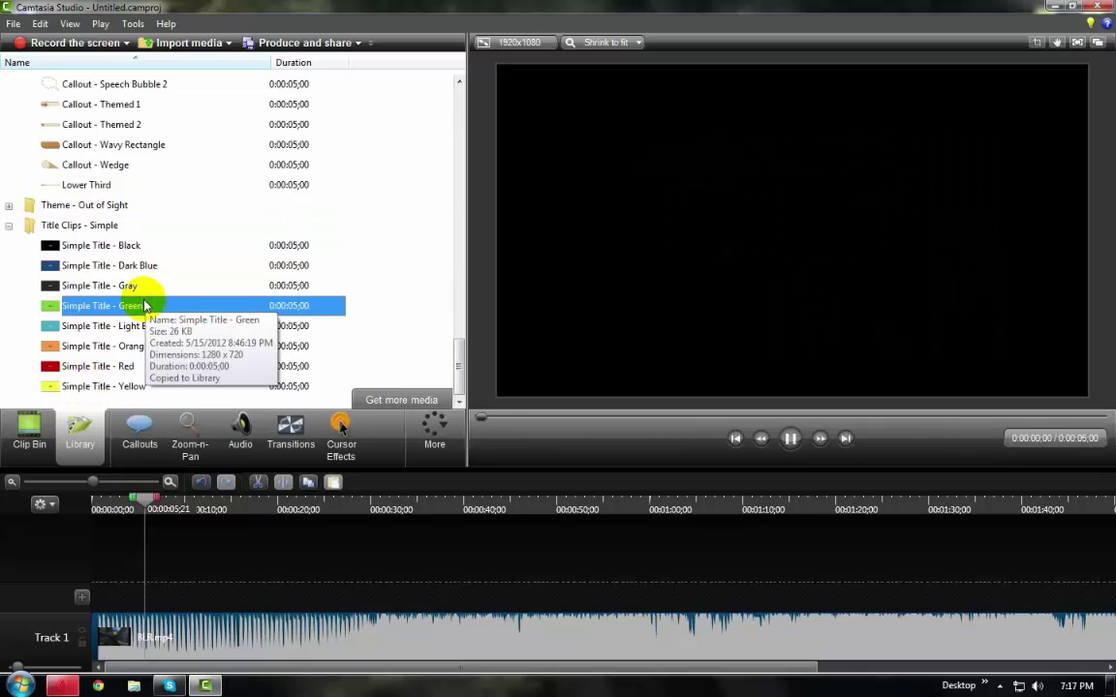
{"action": "left_click", "coordinate": [139, 286]}
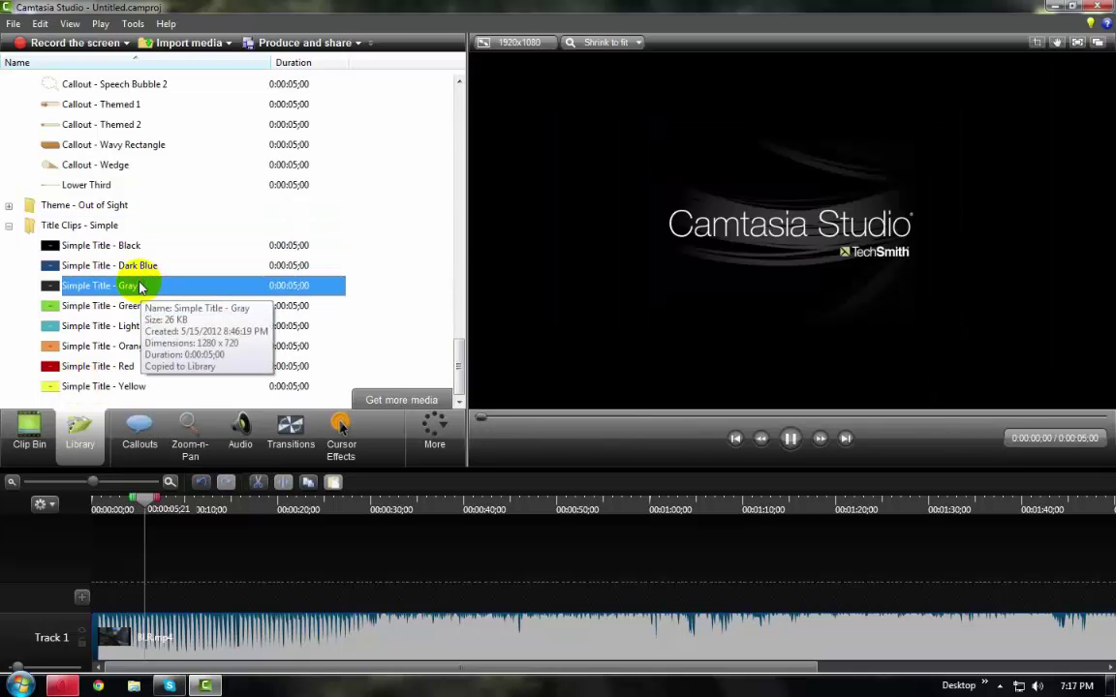
{"action": "left_click", "coordinate": [139, 265]}
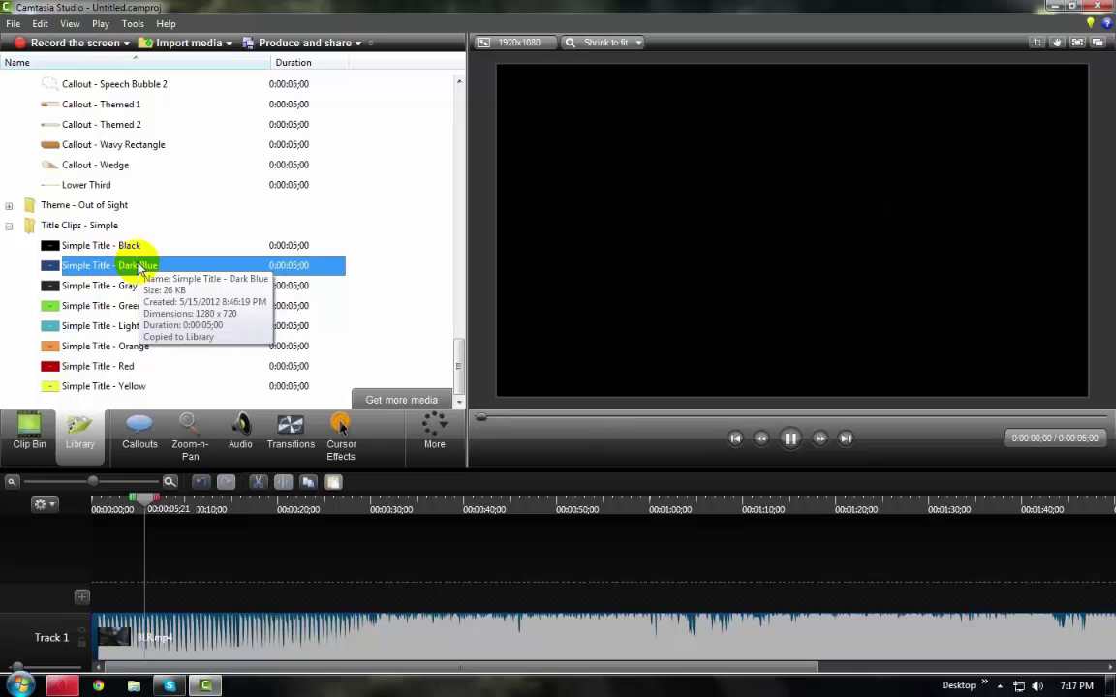
{"action": "left_click", "coordinate": [150, 372]}
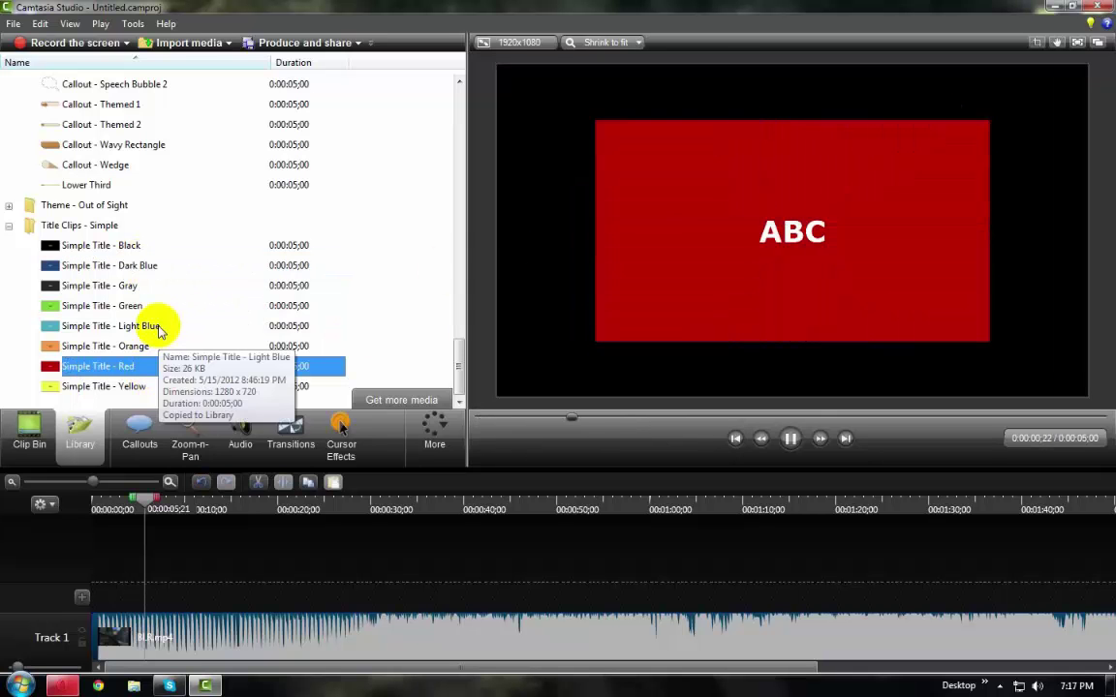
Insert Simple Title - Light Blue at the start of Track 1, directly ahead of the BLR.mp4 clip
{"action": "left_click", "coordinate": [158, 327]}
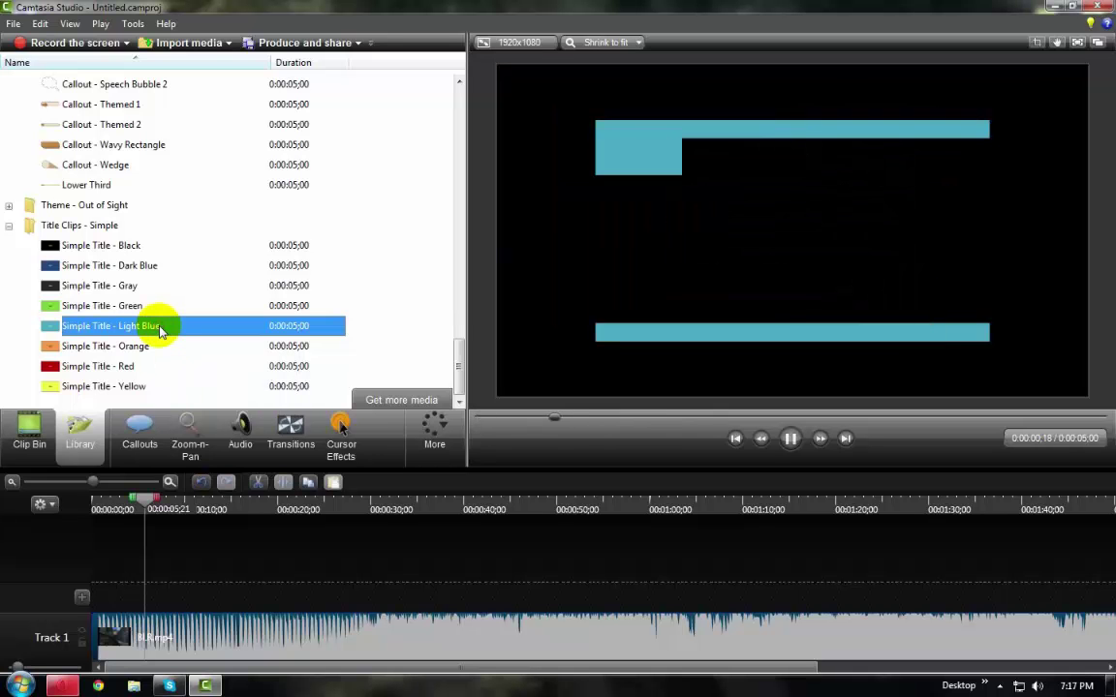
{"action": "left_click_drag", "start_coordinate": [158, 327], "coordinate": [107, 591]}
{"action": "left_click_drag", "start_coordinate": [187, 648], "coordinate": [237, 661]}
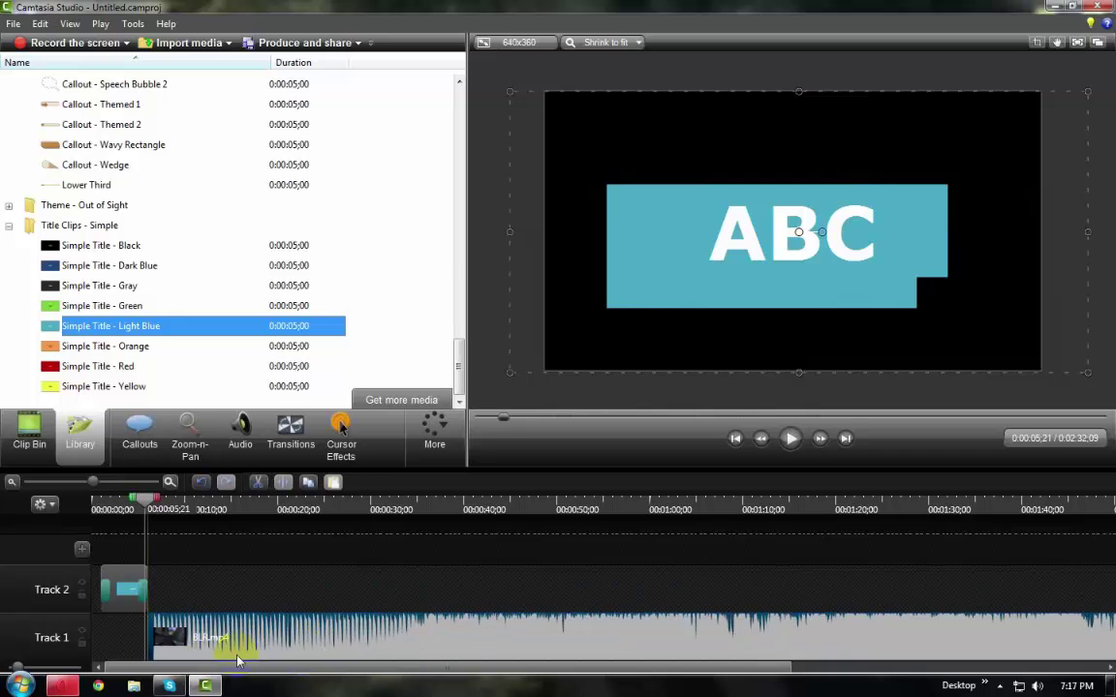
{"action": "left_click_drag", "start_coordinate": [150, 613], "coordinate": [105, 655]}
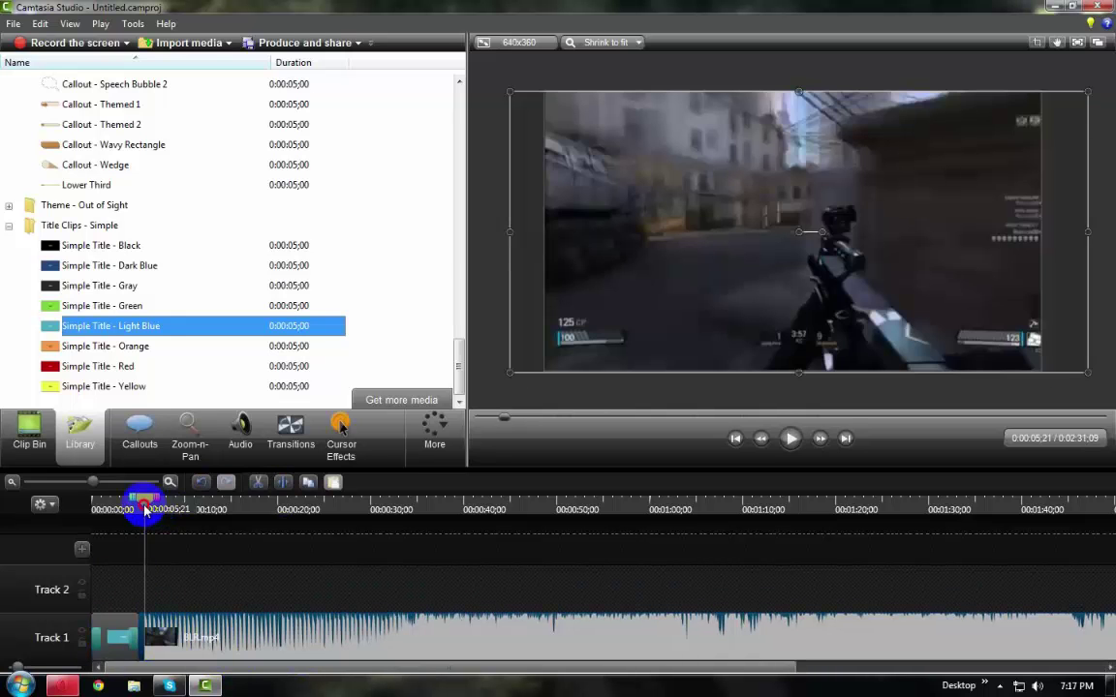
Replace the light blue title's placeholder text with "LOL"
{"action": "left_click_drag", "start_coordinate": [145, 510], "coordinate": [111, 514]}
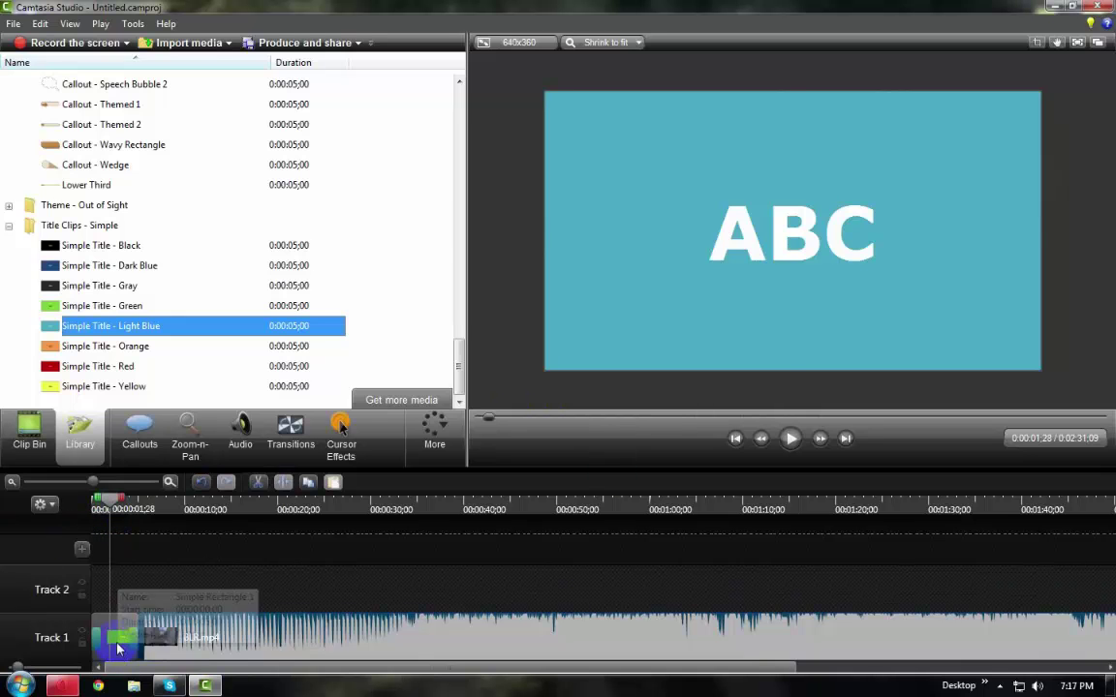
{"action": "double_click", "coordinate": [117, 648]}
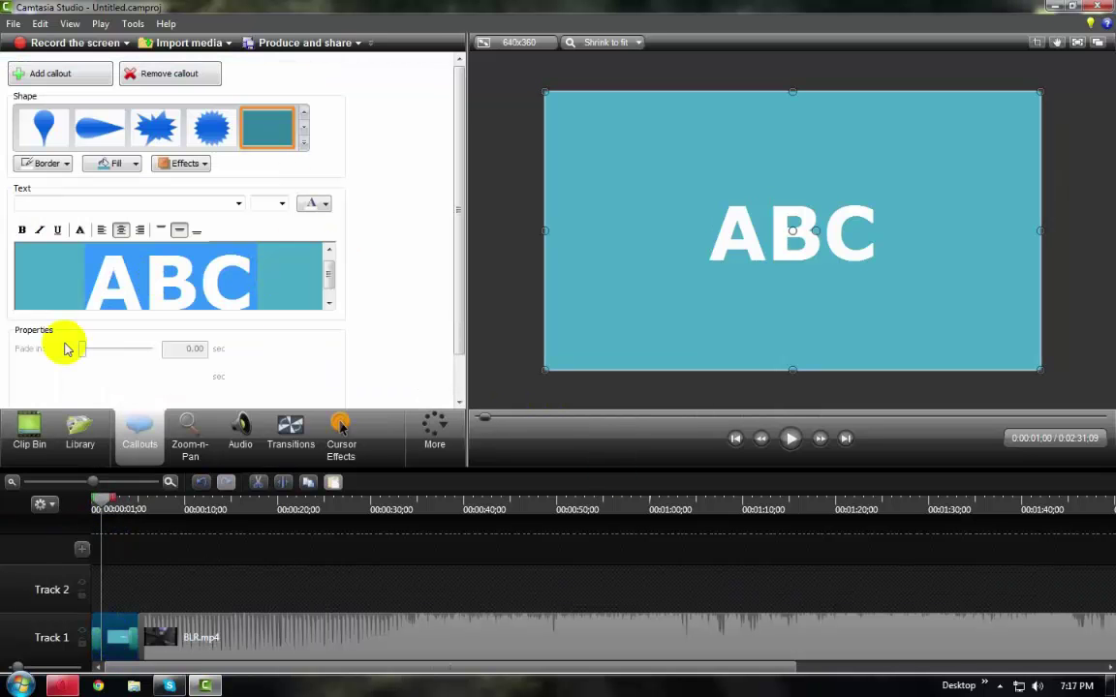
{"action": "key", "text": "Delete"}
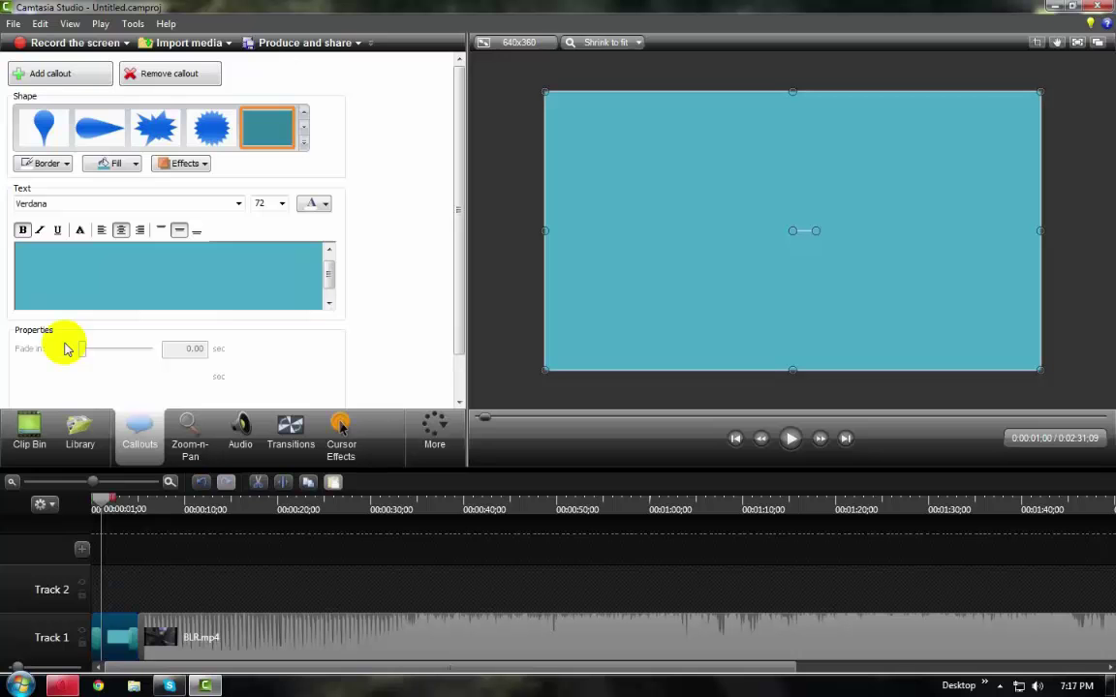
{"action": "type", "text": "LOLK"}
{"action": "key", "text": "BackSpace"}
{"action": "key", "text": "BackSpace"}
{"action": "key", "text": "BackSpace"}
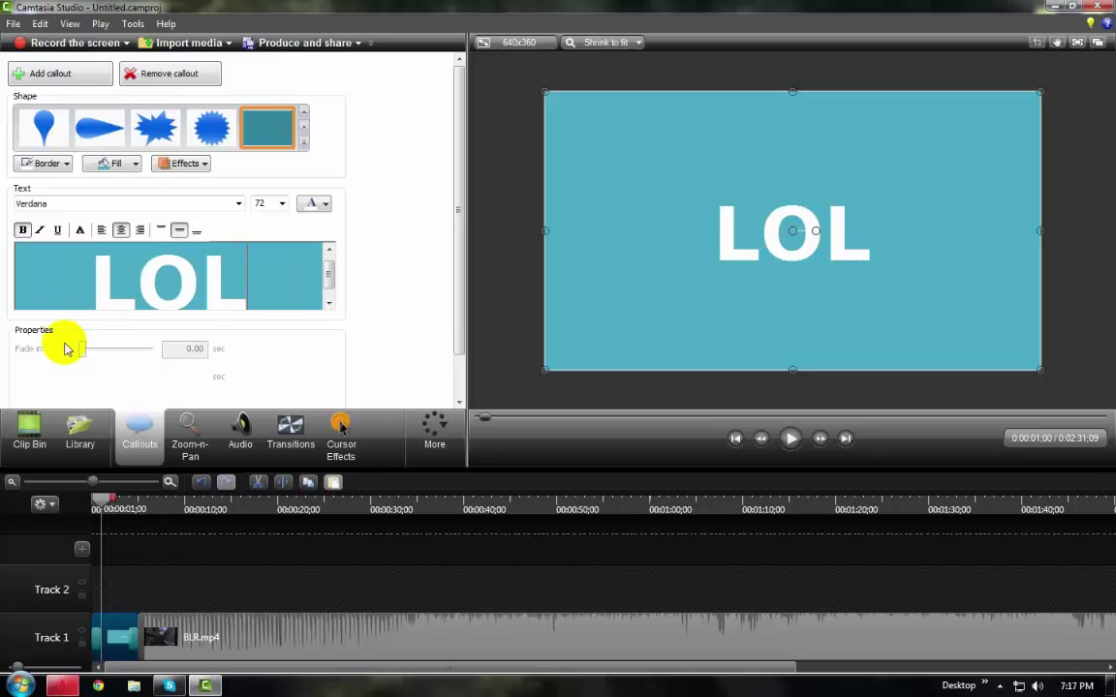
Replace the light blue title's text with "THEPIRATEKILL"
{"action": "key", "text": "BackSpace"}
{"action": "type", "text": "THEPIR"}
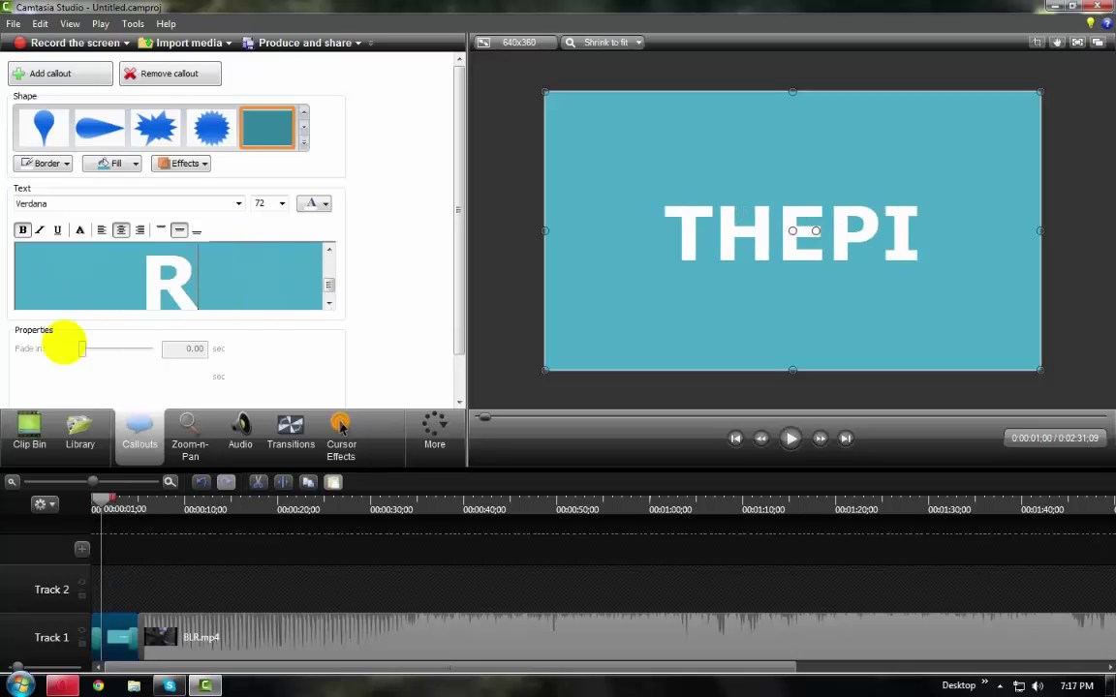
{"action": "type", "text": "ATEKILL"}
{"action": "left_click", "coordinate": [796, 317]}
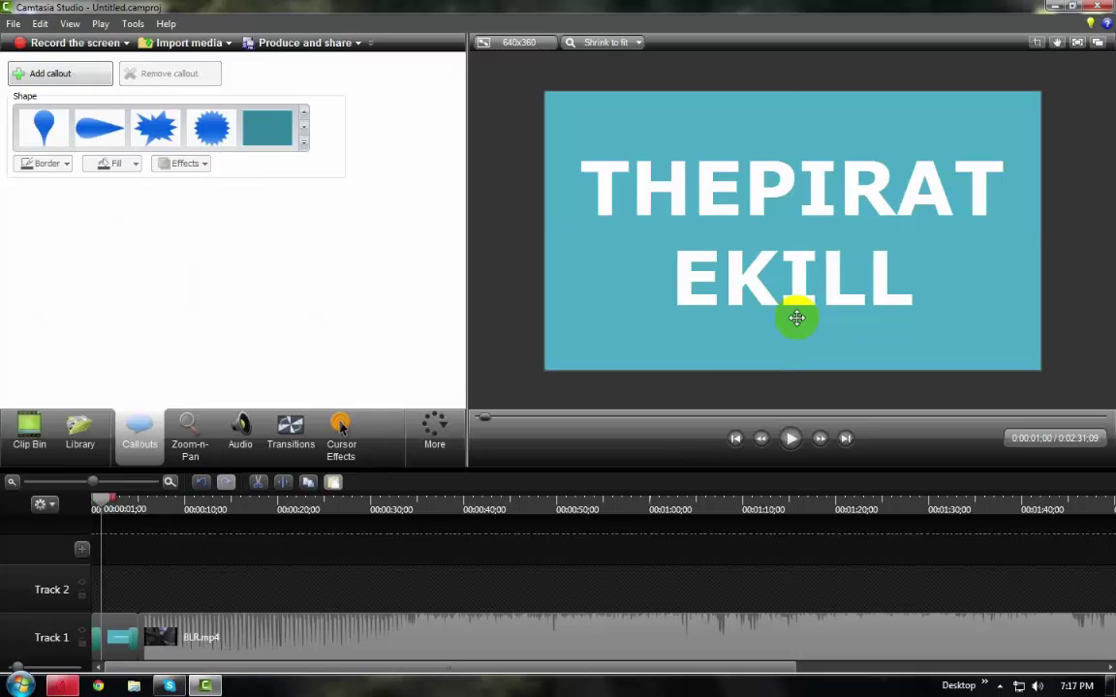
Try resizing the light blue title box and repositioning it on the canvas
{"action": "left_click_drag", "start_coordinate": [796, 317], "coordinate": [796, 292]}
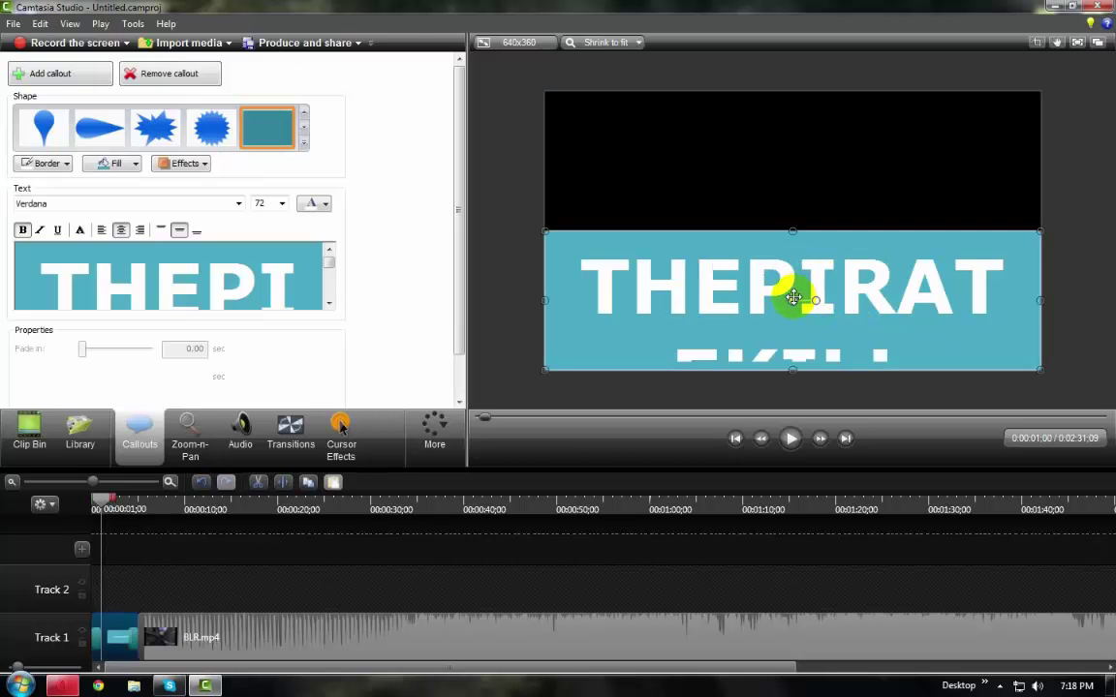
{"action": "left_click_drag", "start_coordinate": [796, 292], "coordinate": [796, 240]}
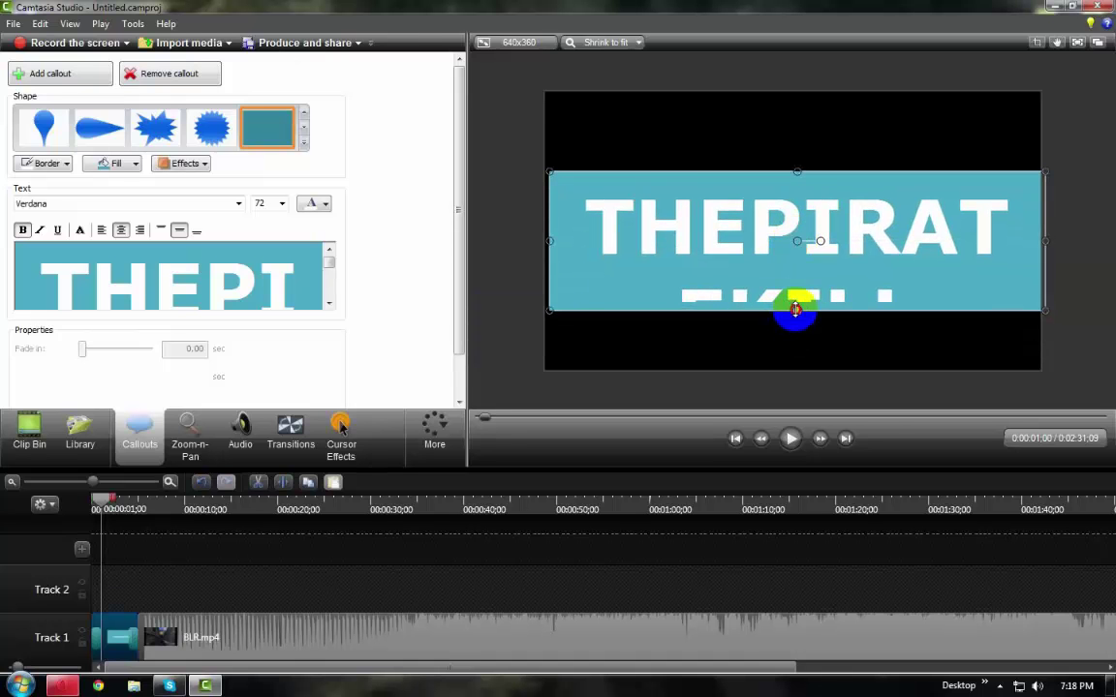
{"action": "left_click_drag", "start_coordinate": [794, 310], "coordinate": [794, 371]}
{"action": "left_click_drag", "start_coordinate": [797, 274], "coordinate": [797, 236]}
Change the title's shape to the jagged starburst and stretch it horizontally across most of the canvas
{"action": "left_click", "coordinate": [155, 126]}
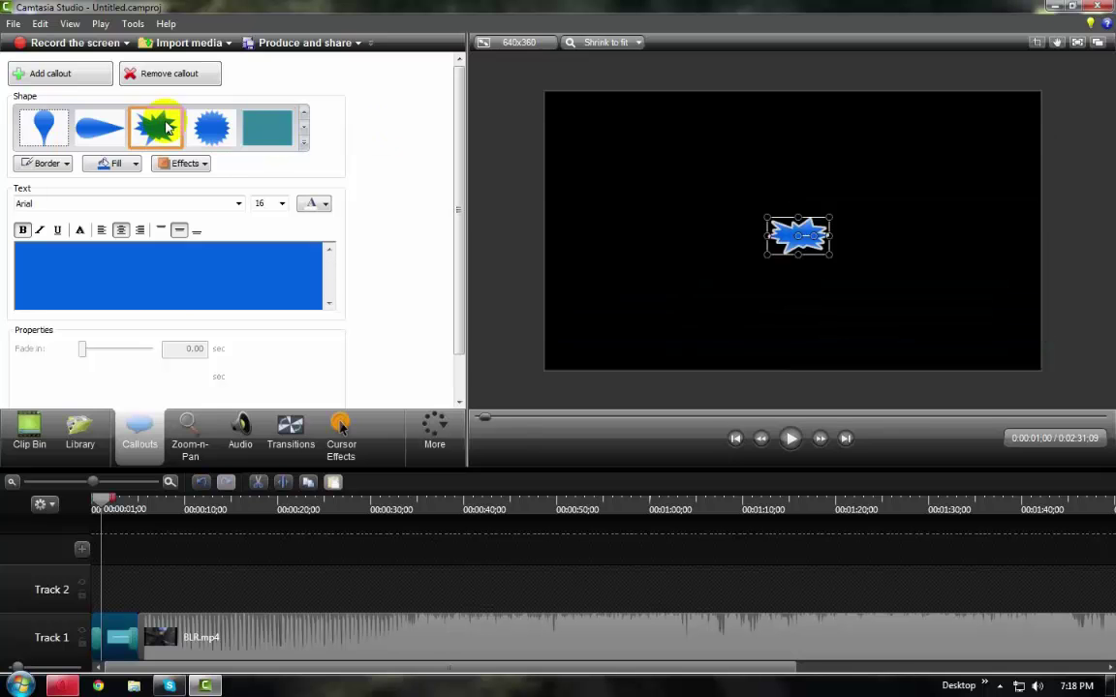
{"action": "left_click_drag", "start_coordinate": [828, 234], "coordinate": [1013, 235]}
{"action": "left_click_drag", "start_coordinate": [765, 235], "coordinate": [597, 236]}
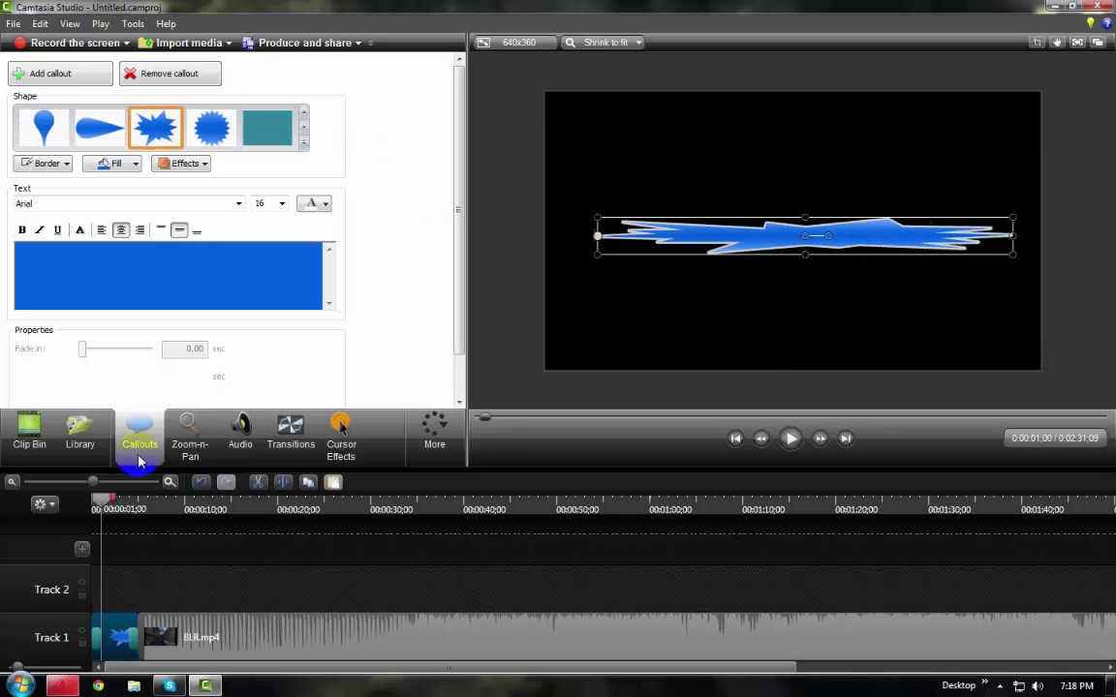
Delete the stretched starburst callout from Track 1 and place Simple Title - Light Blue ahead of BLR.mp4 again
{"action": "left_click_drag", "start_coordinate": [102, 499], "coordinate": [92, 500]}
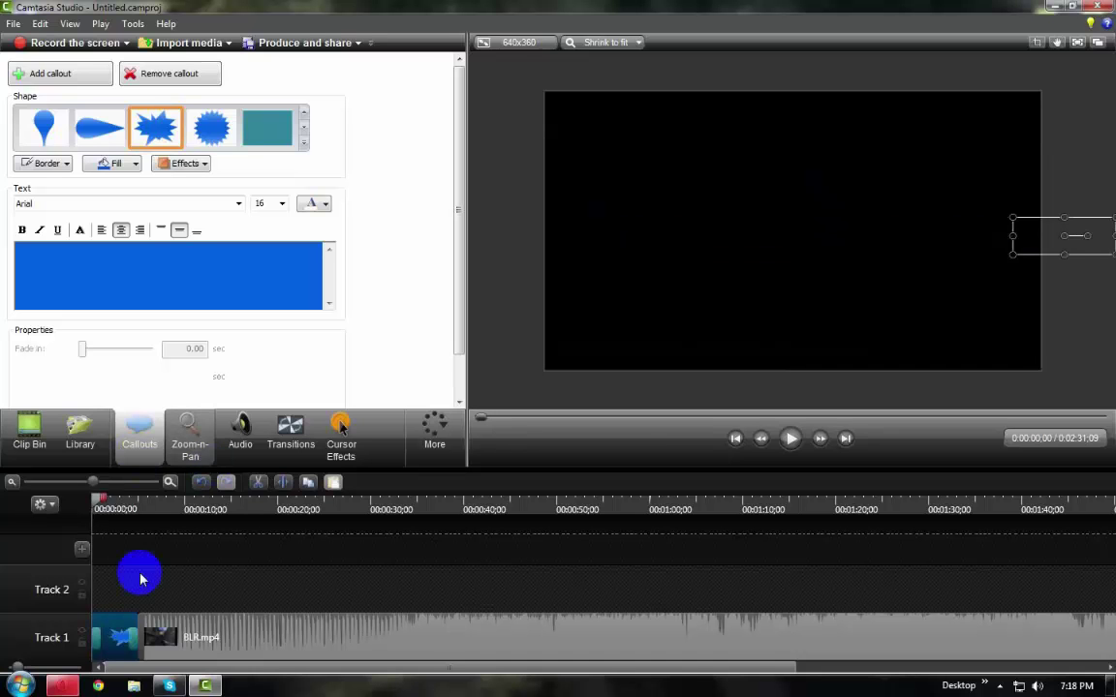
{"action": "right_click", "coordinate": [114, 631]}
{"action": "left_click", "coordinate": [163, 415]}
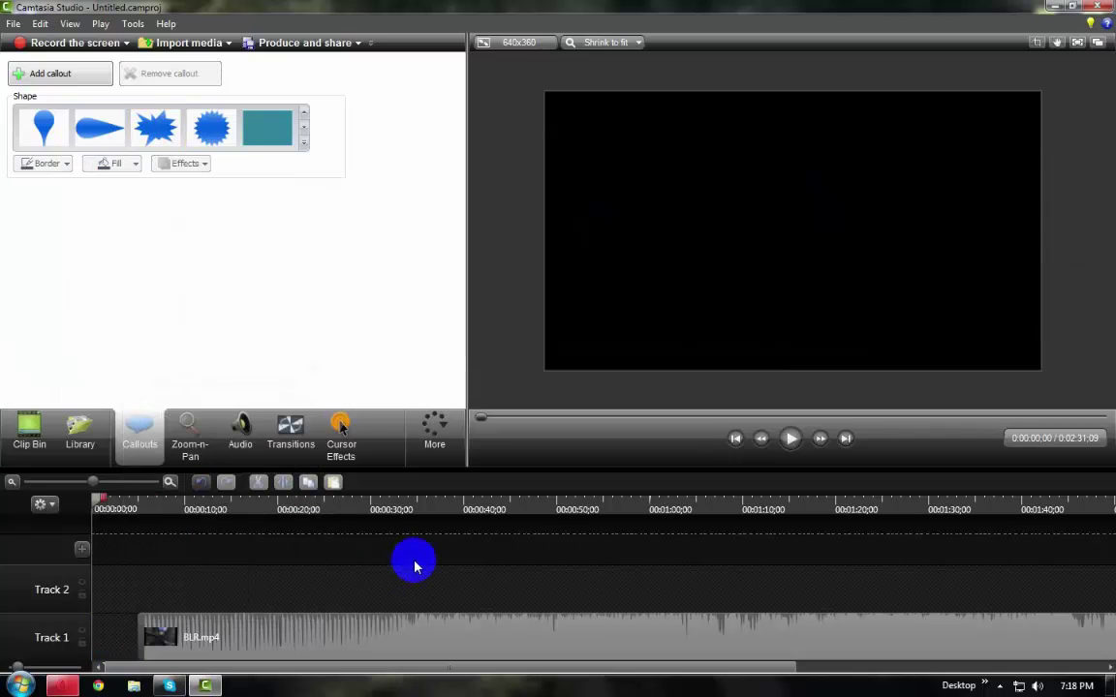
{"action": "left_click", "coordinate": [28, 426]}
{"action": "left_click", "coordinate": [80, 430]}
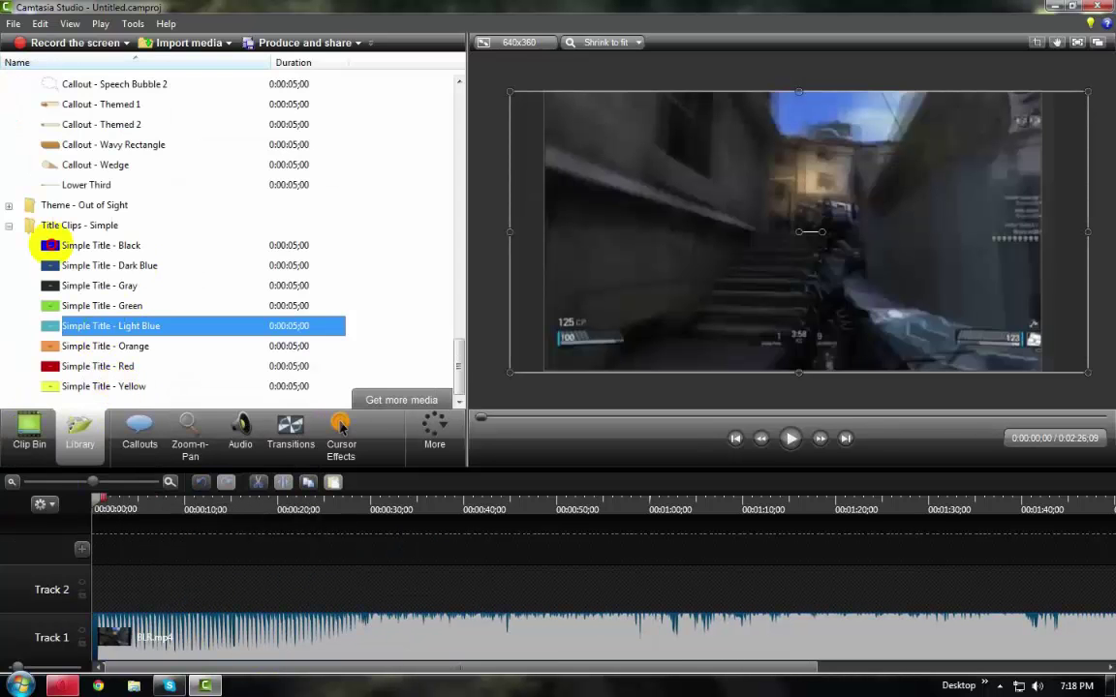
{"action": "key", "text": "ctrl+z"}
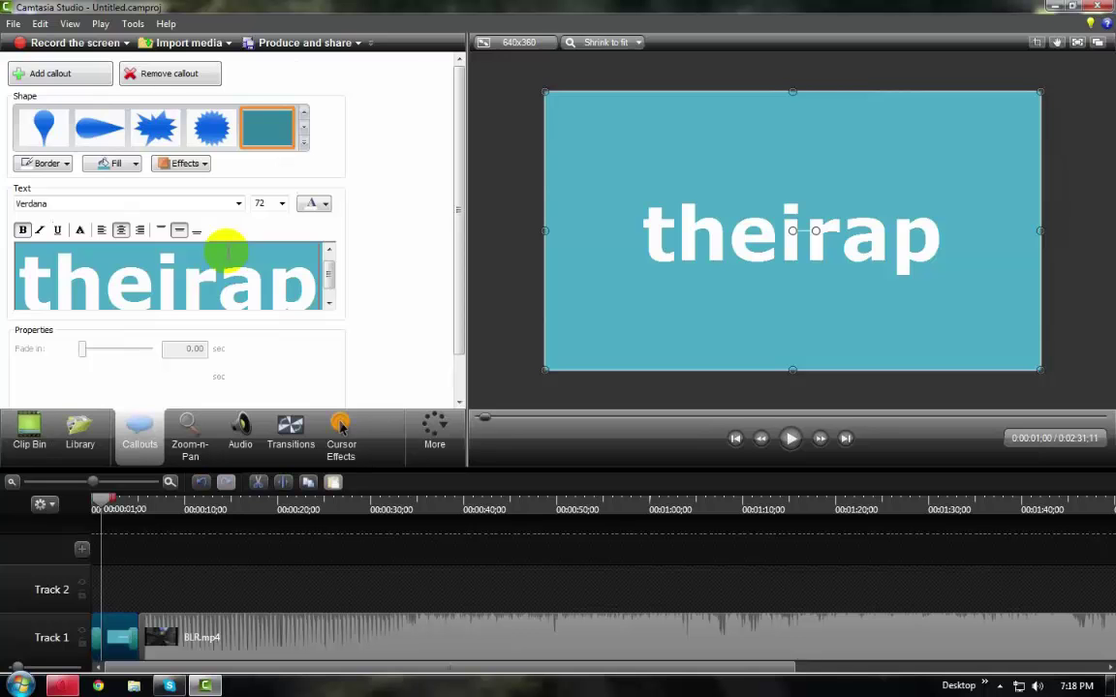
Set the light blue title's text to "Thepiratekill", clearing the mistyped wording first
{"action": "type", "text": "itpoit"}
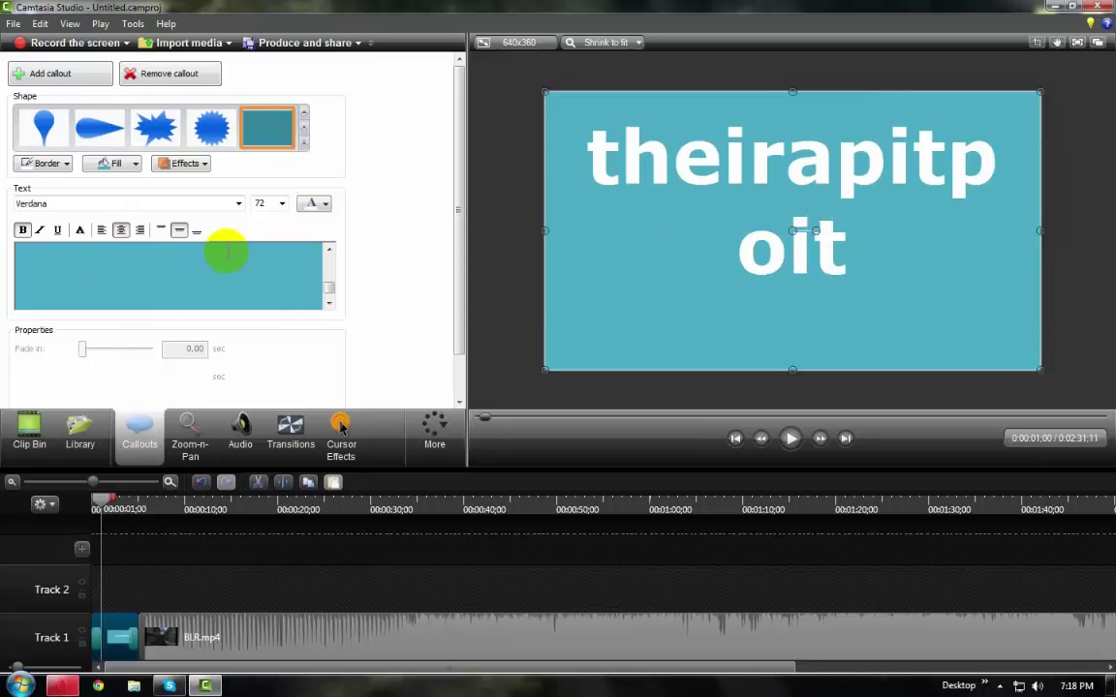
{"action": "key", "text": "BackSpace"}
{"action": "key", "text": "BackSpace"}
{"action": "key", "text": "BackSpace"}
{"action": "key", "text": "BackSpace"}
{"action": "key", "text": "BackSpace"}
{"action": "key", "text": "BackSpace"}
{"action": "key", "text": "BackSpace"}
{"action": "key", "text": "BackSpace"}
{"action": "key", "text": "BackSpace"}
{"action": "key", "text": "BackSpace"}
{"action": "key", "text": "BackSpace"}
{"action": "key", "text": "BackSpace"}
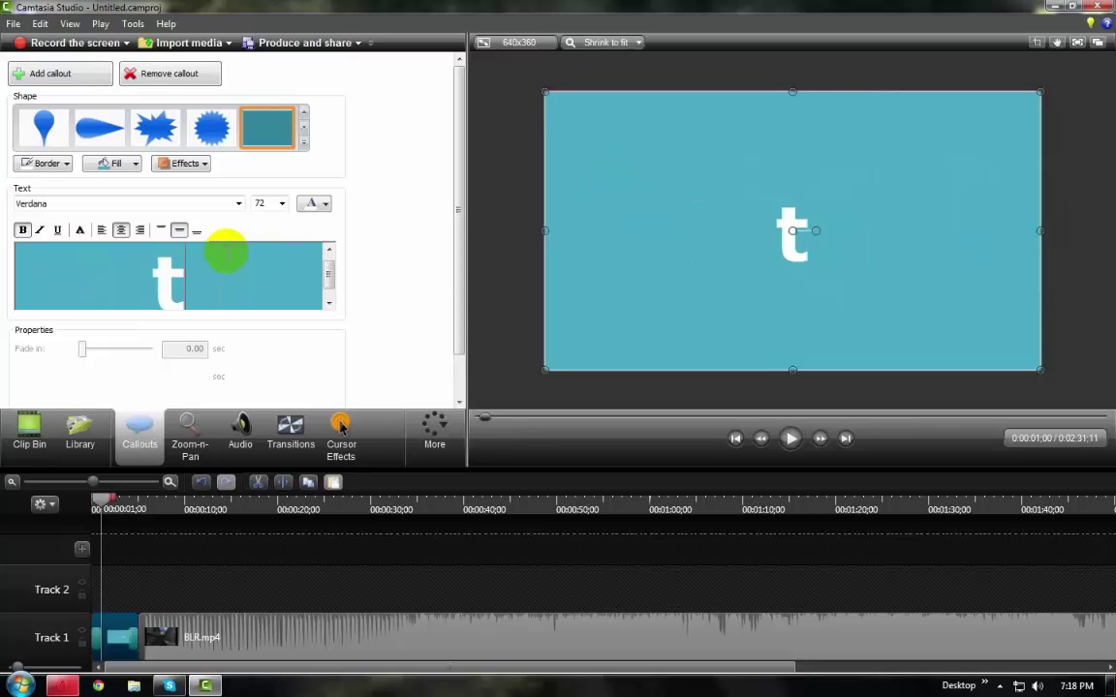
{"action": "key", "text": "BackSpace"}
{"action": "type", "text": "Thepir"}
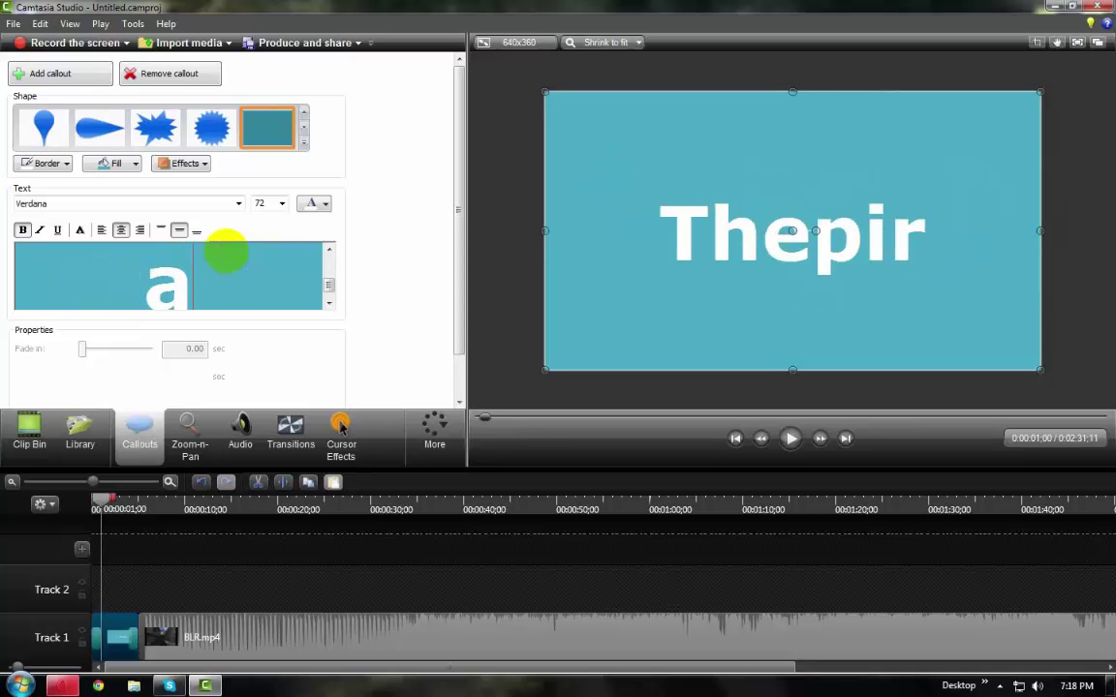
{"action": "type", "text": "atekill"}
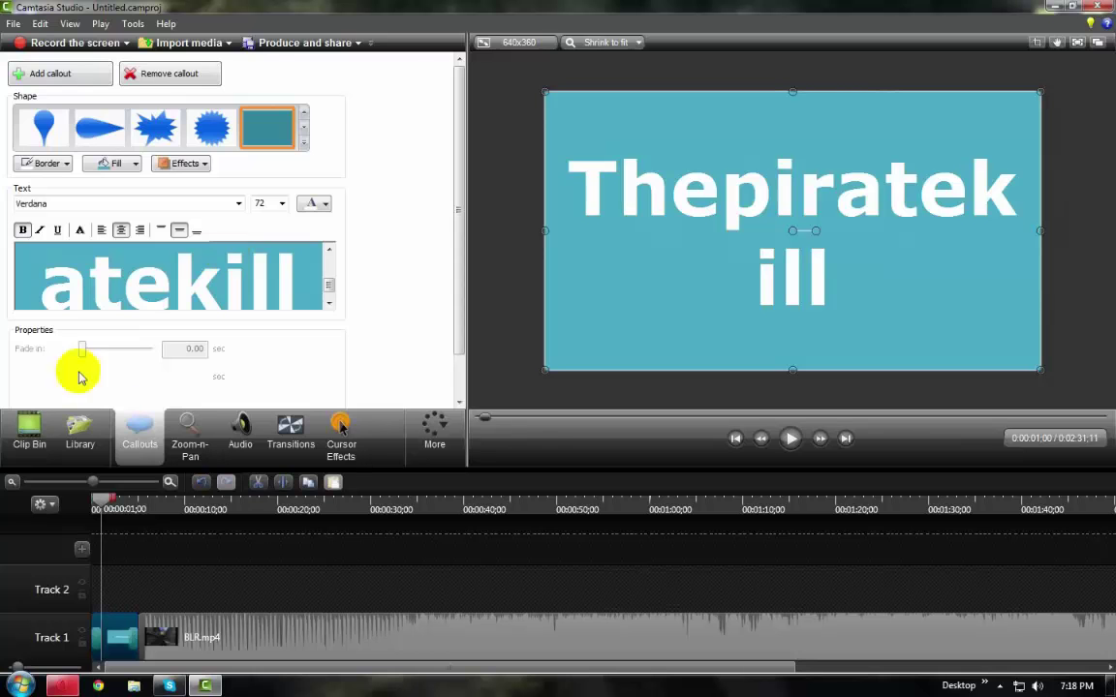
Preview the Wheel and Ripple transitions
{"action": "left_click", "coordinate": [291, 431]}
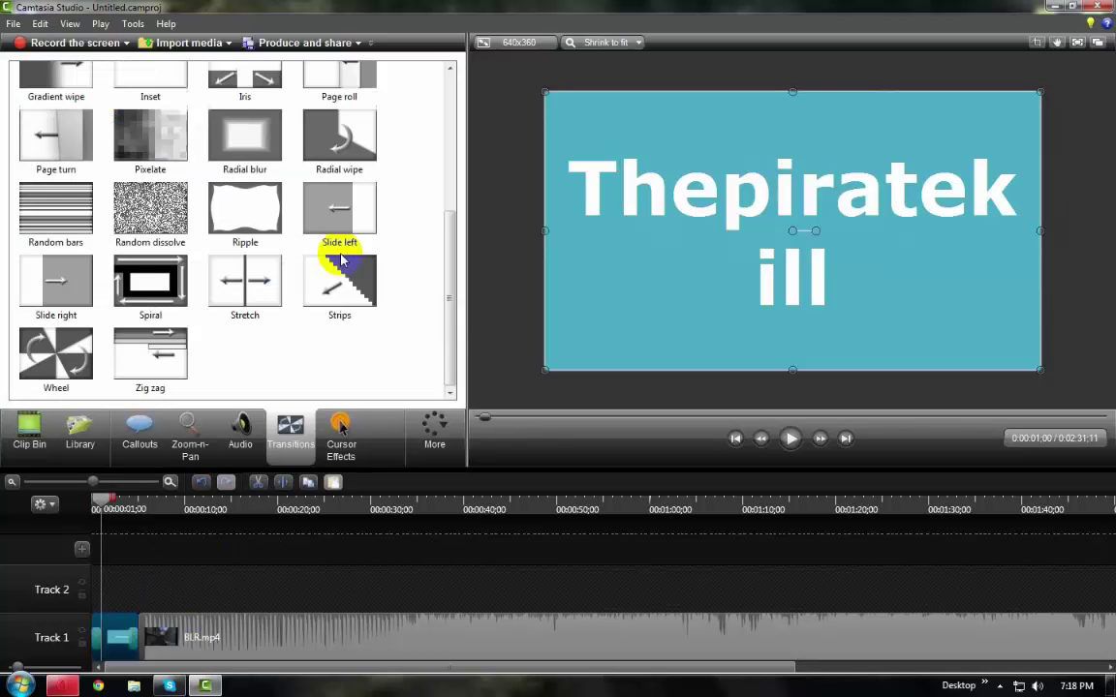
{"action": "left_click", "coordinate": [55, 354]}
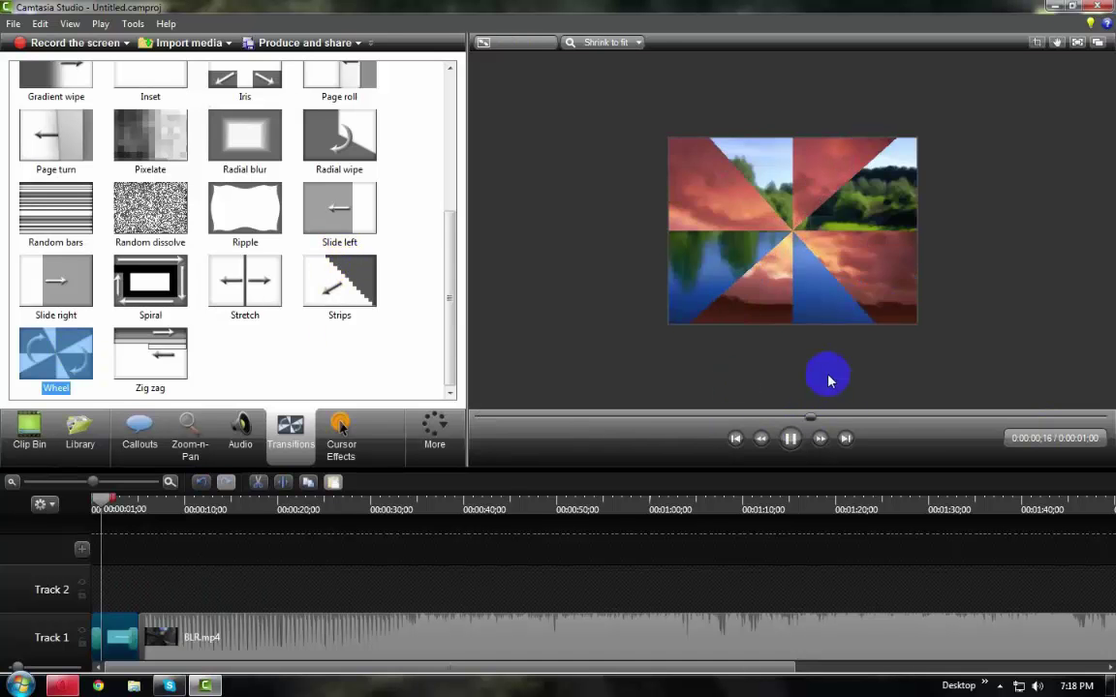
{"action": "left_click", "coordinate": [271, 223]}
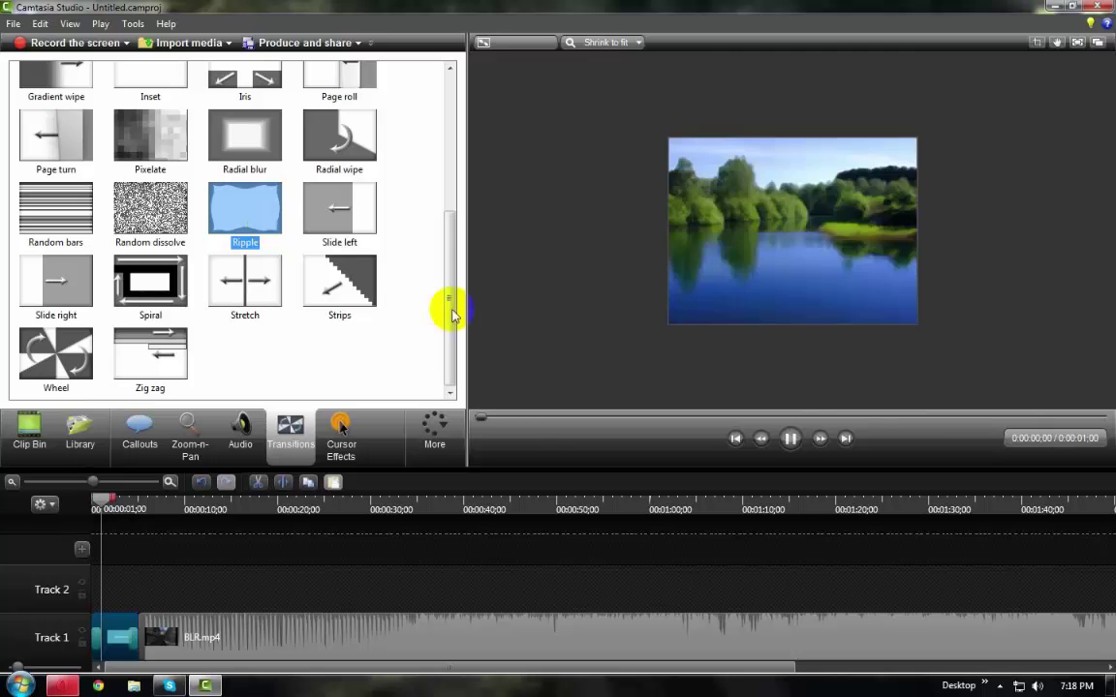
Apply the Ripple transition, followed by Pixelate, to the start of the BLR.mp4 clip on Track 1
{"action": "left_click_drag", "start_coordinate": [282, 225], "coordinate": [195, 501]}
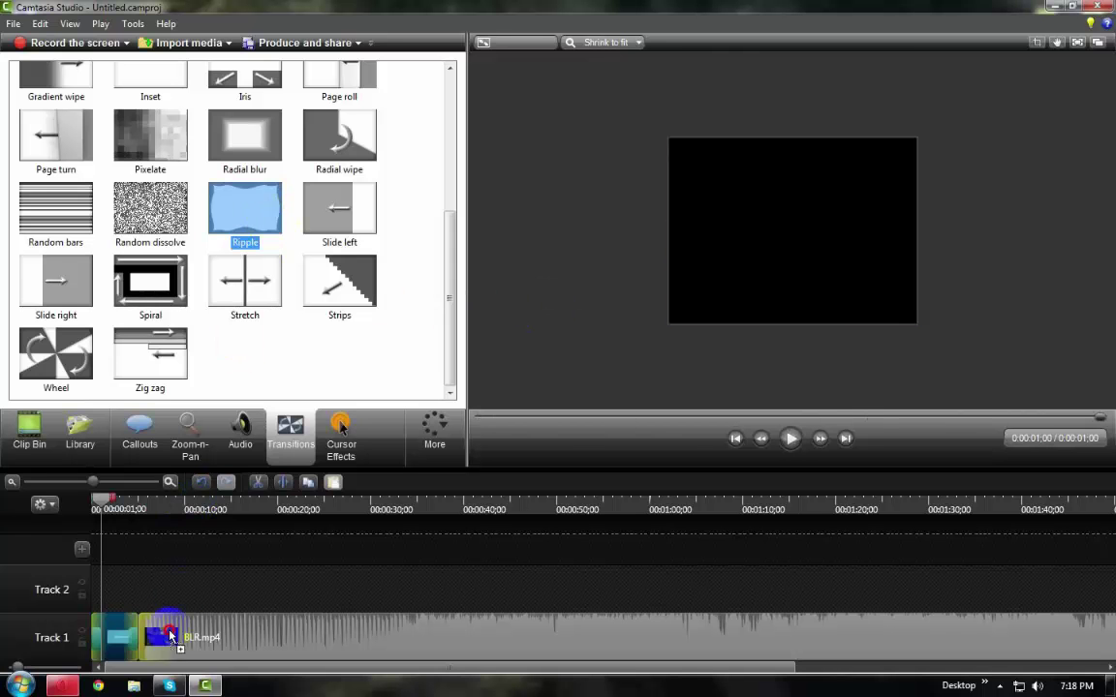
{"action": "left_click_drag", "start_coordinate": [169, 640], "coordinate": [174, 641]}
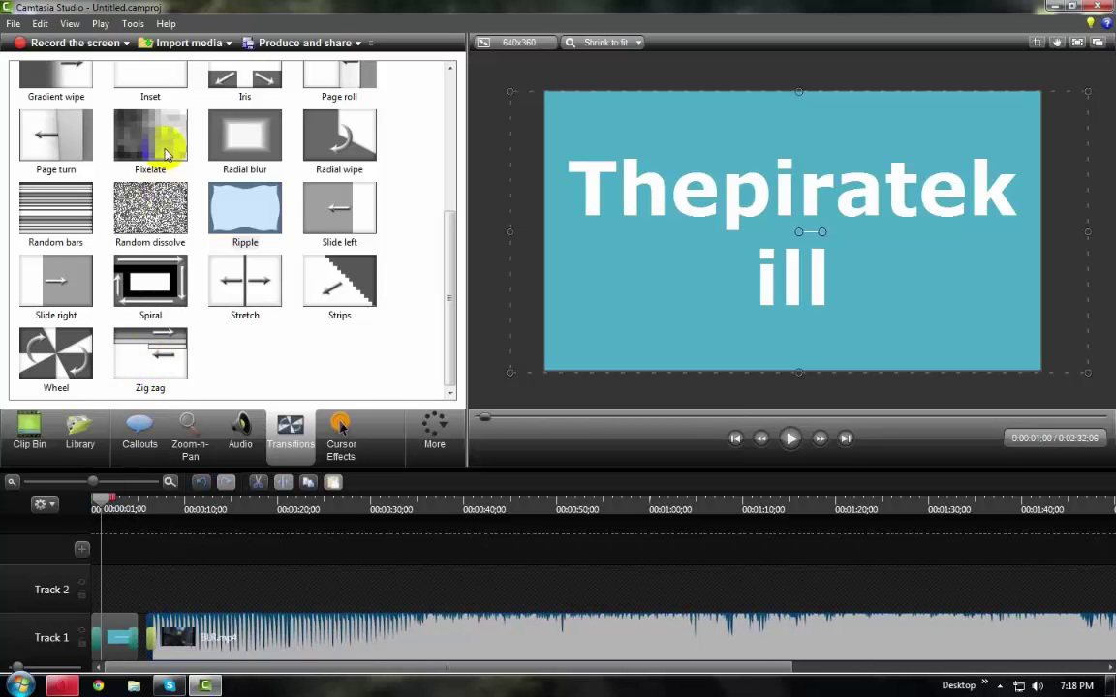
{"action": "left_click_drag", "start_coordinate": [166, 153], "coordinate": [101, 654]}
{"action": "left_click_drag", "start_coordinate": [92, 644], "coordinate": [177, 651]}
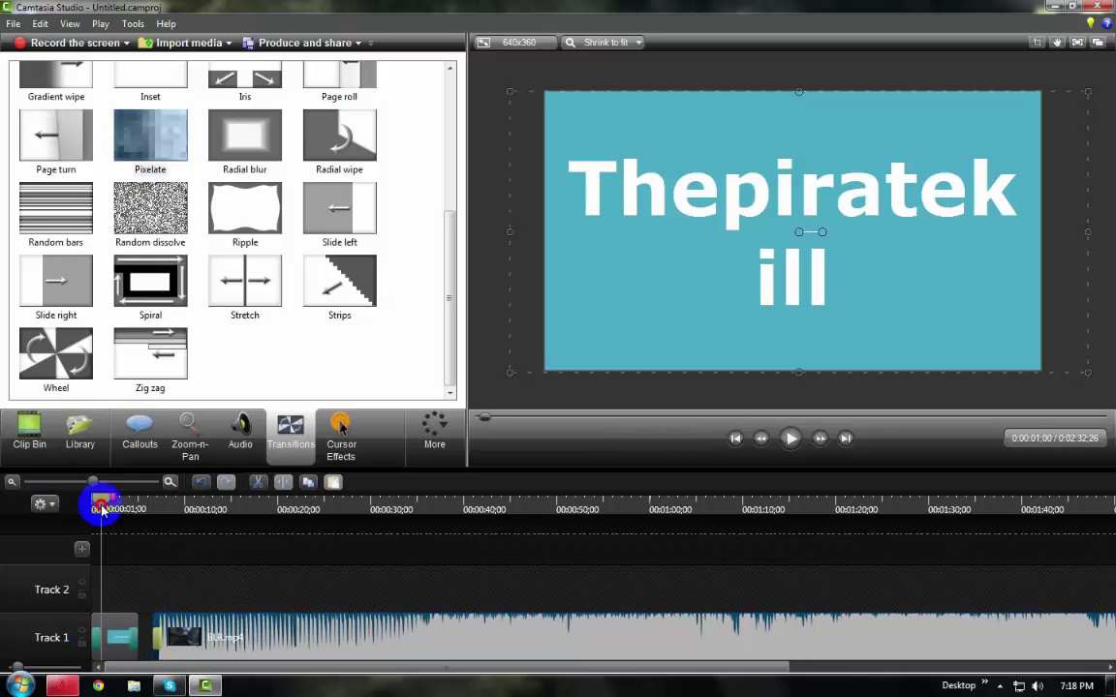
Play the edit from the beginning through the transition into BLR.mp4, pausing at 0:00:08;29
{"action": "left_click_drag", "start_coordinate": [100, 502], "coordinate": [85, 518]}
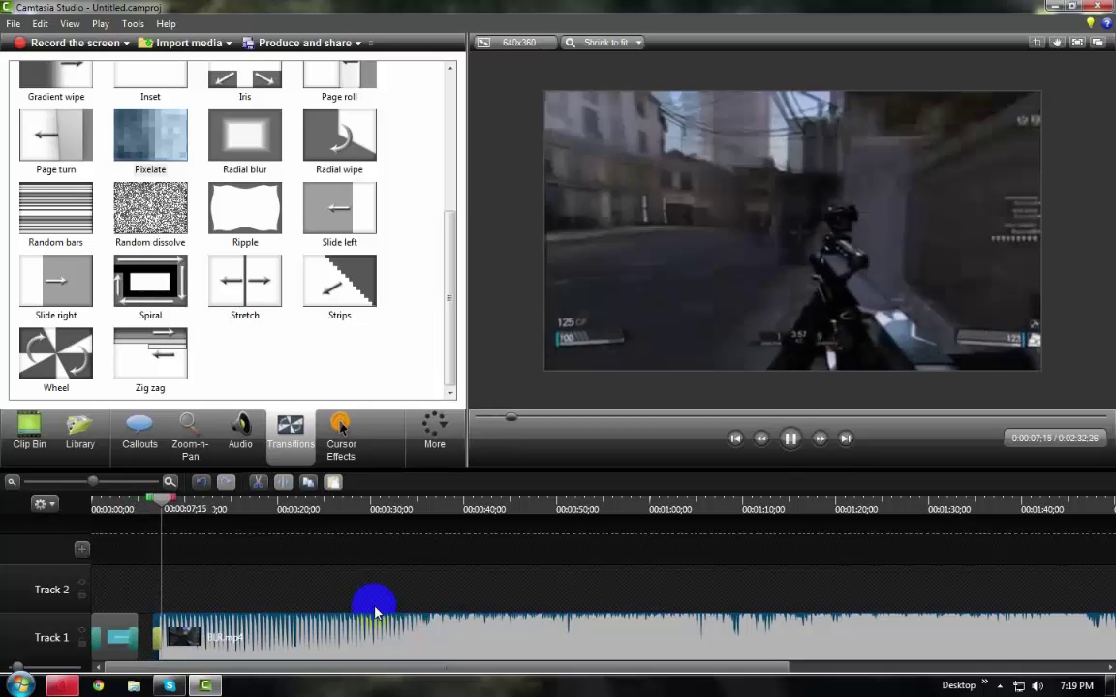
{"action": "left_click", "coordinate": [804, 441]}
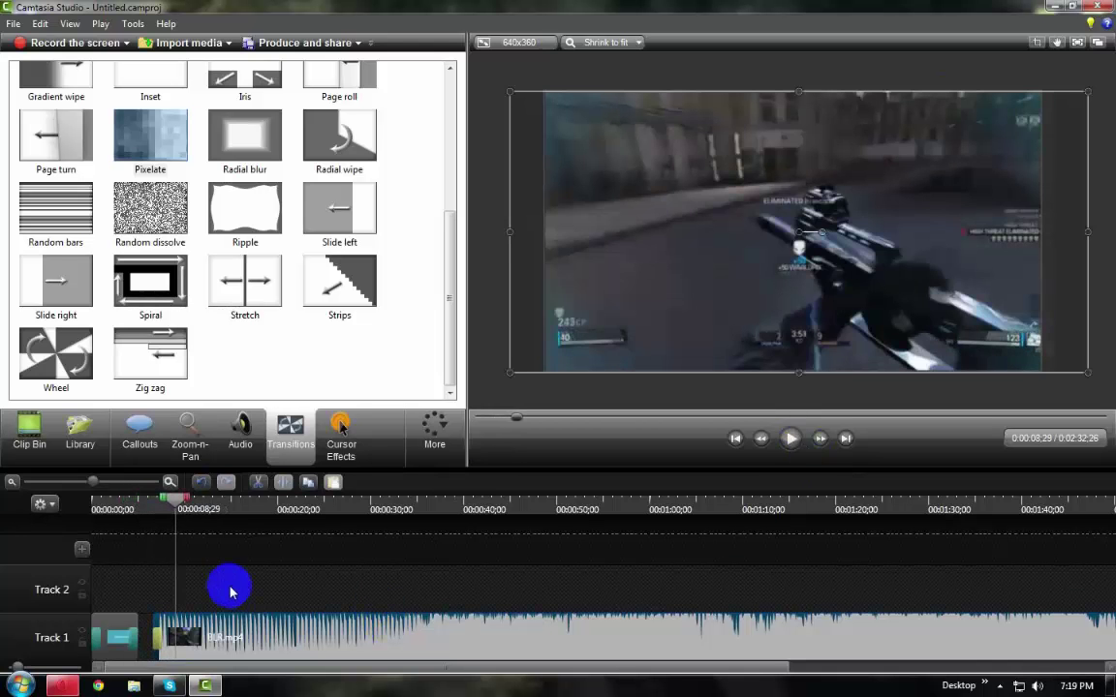
Add a Zoom-n-Pan at 0:00:08;29 that scales the BLR.mp4 clip to 95% and shifts it lower in the frame
{"action": "left_click", "coordinate": [184, 448]}
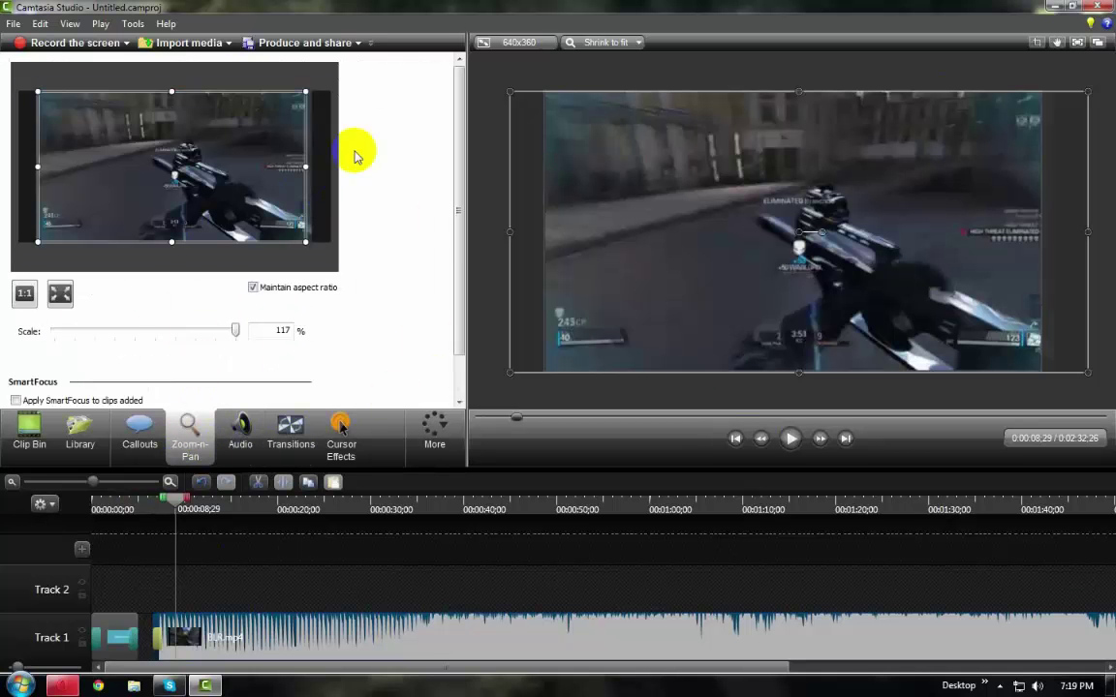
{"action": "left_click_drag", "start_coordinate": [305, 167], "coordinate": [331, 166]}
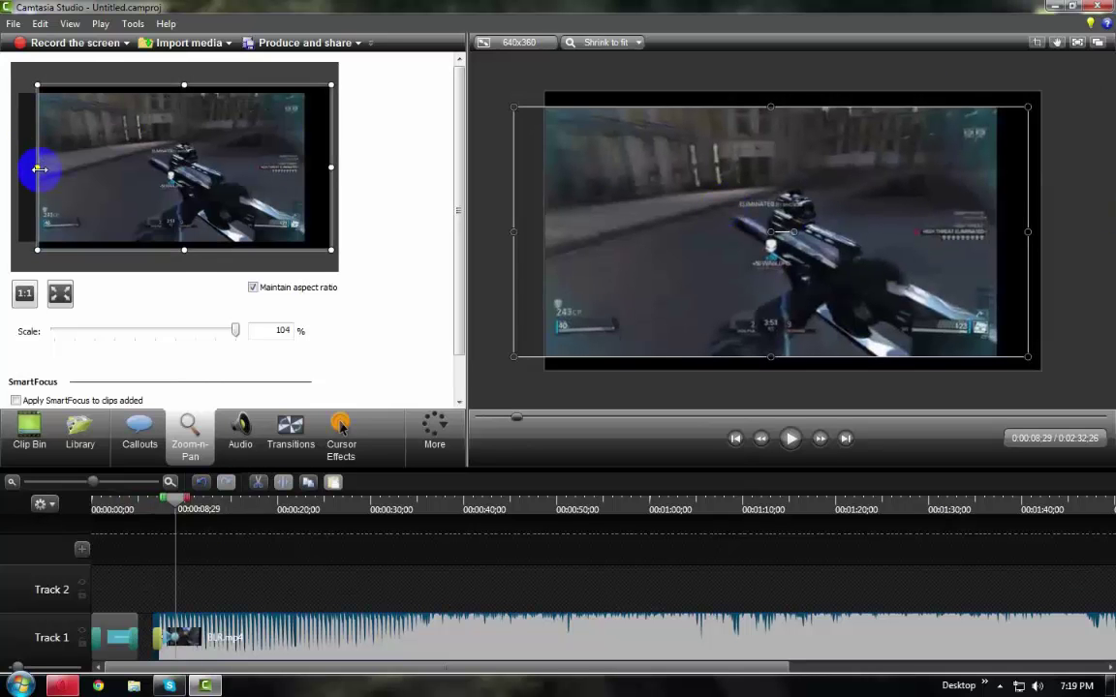
{"action": "left_click_drag", "start_coordinate": [39, 170], "coordinate": [5, 167]}
{"action": "left_click_drag", "start_coordinate": [114, 170], "coordinate": [172, 217]}
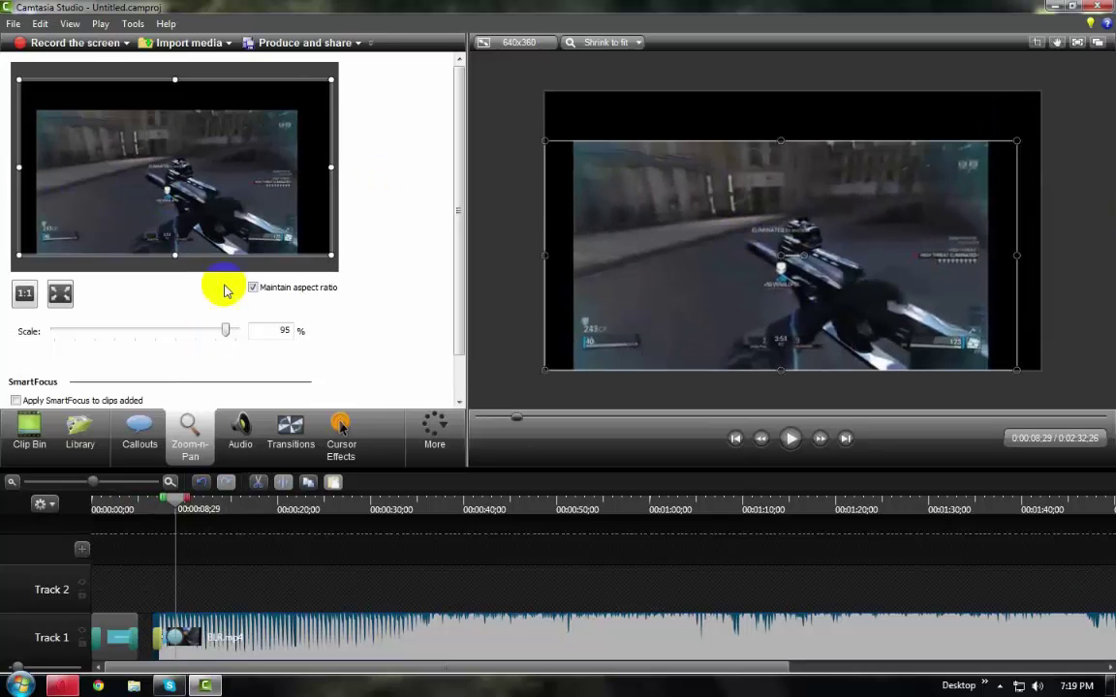
Add a blue starburst callout at 0:00:08;29 on Track 2 and move it to the left edge of the canvas
{"action": "left_click", "coordinate": [126, 443]}
{"action": "left_click", "coordinate": [97, 428]}
{"action": "left_click", "coordinate": [126, 440]}
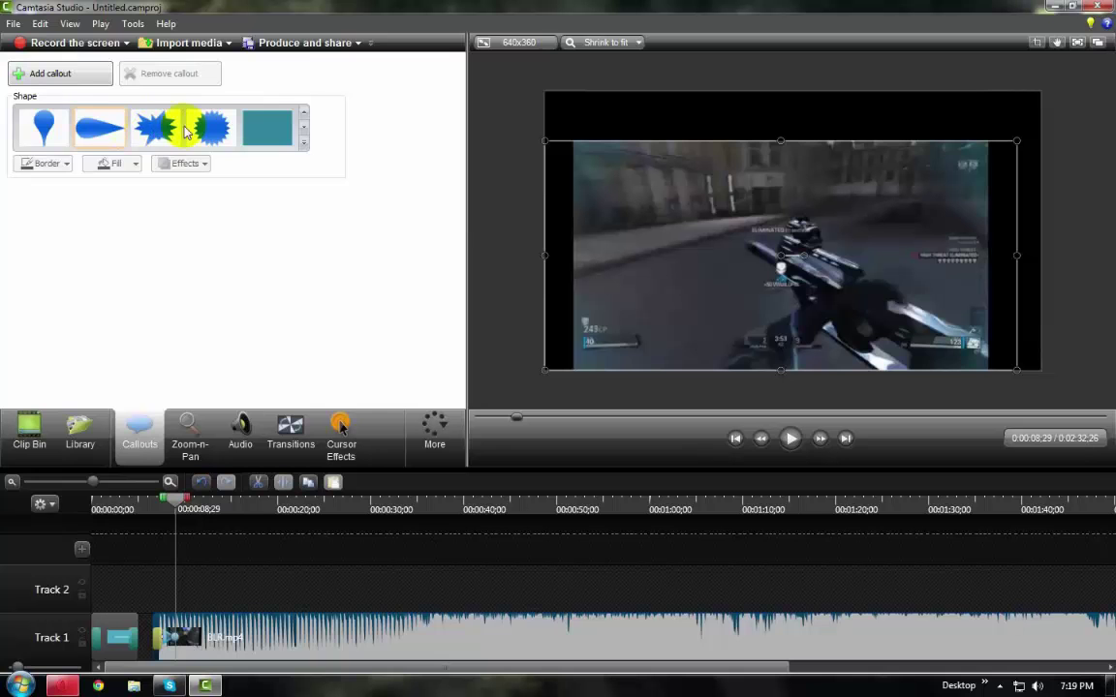
{"action": "left_click", "coordinate": [79, 75]}
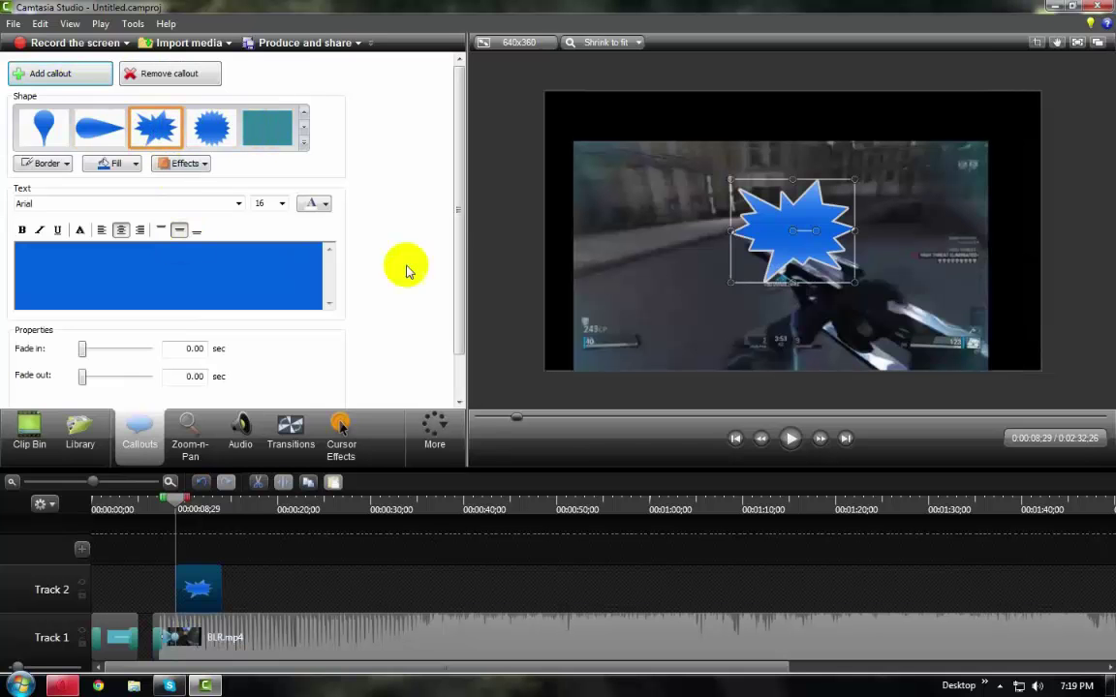
{"action": "left_click", "coordinate": [773, 234]}
{"action": "left_click_drag", "start_coordinate": [783, 229], "coordinate": [598, 235]}
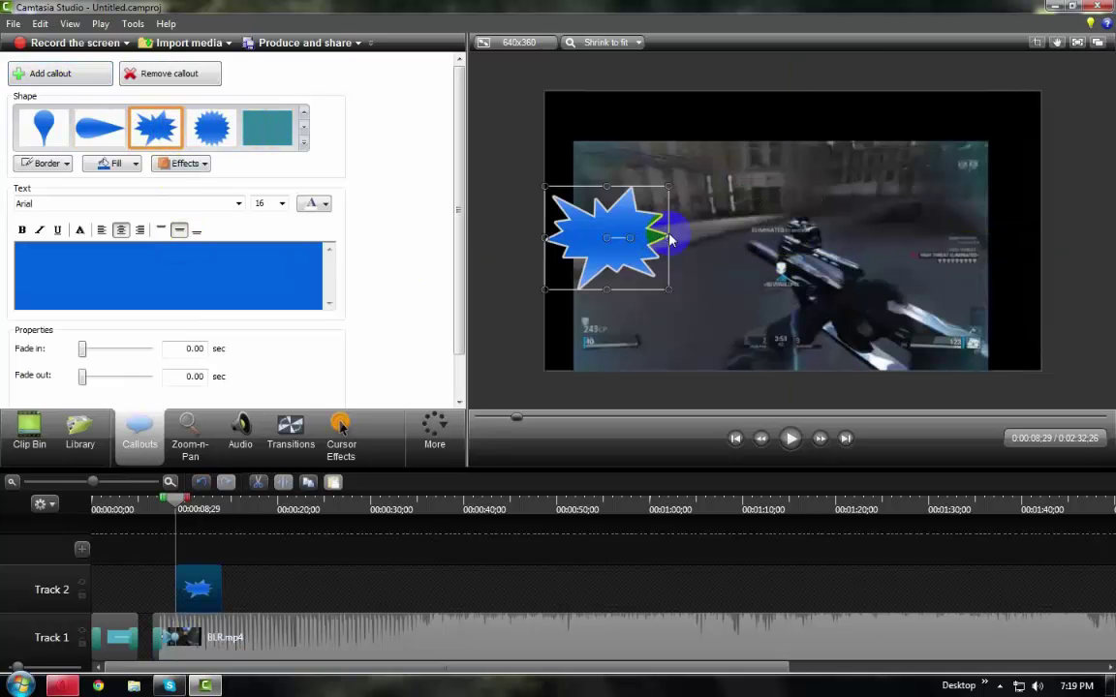
Look through the callout's available fonts and the full gallery of callout shapes
{"action": "left_click", "coordinate": [239, 204]}
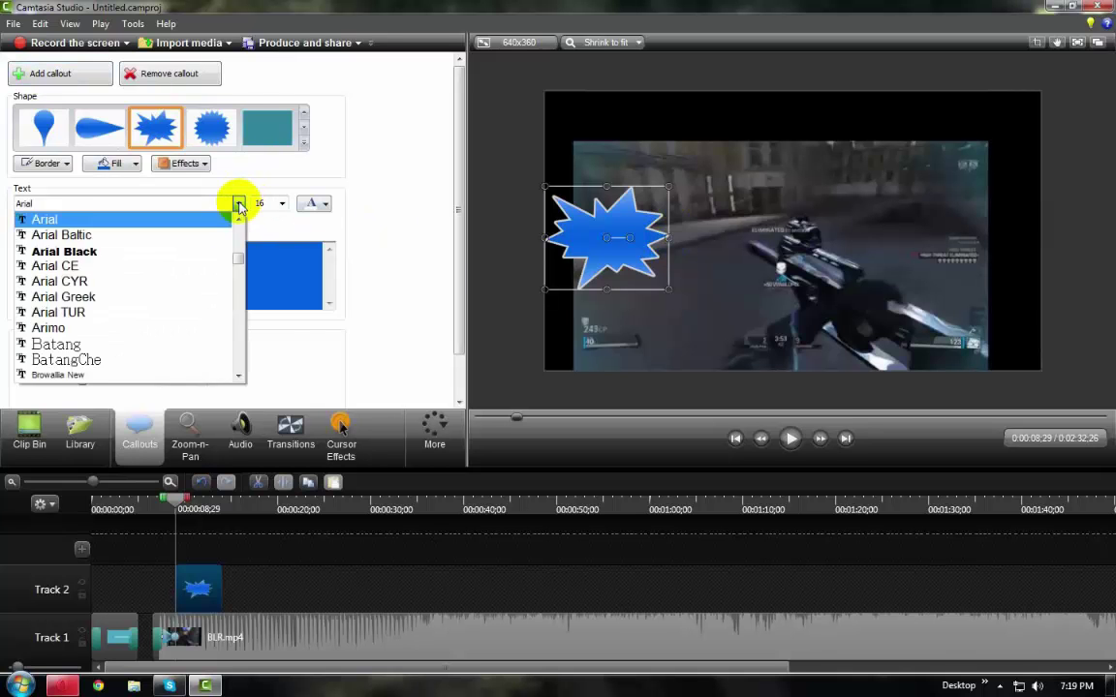
{"action": "left_click", "coordinate": [238, 204]}
{"action": "left_click", "coordinate": [303, 138]}
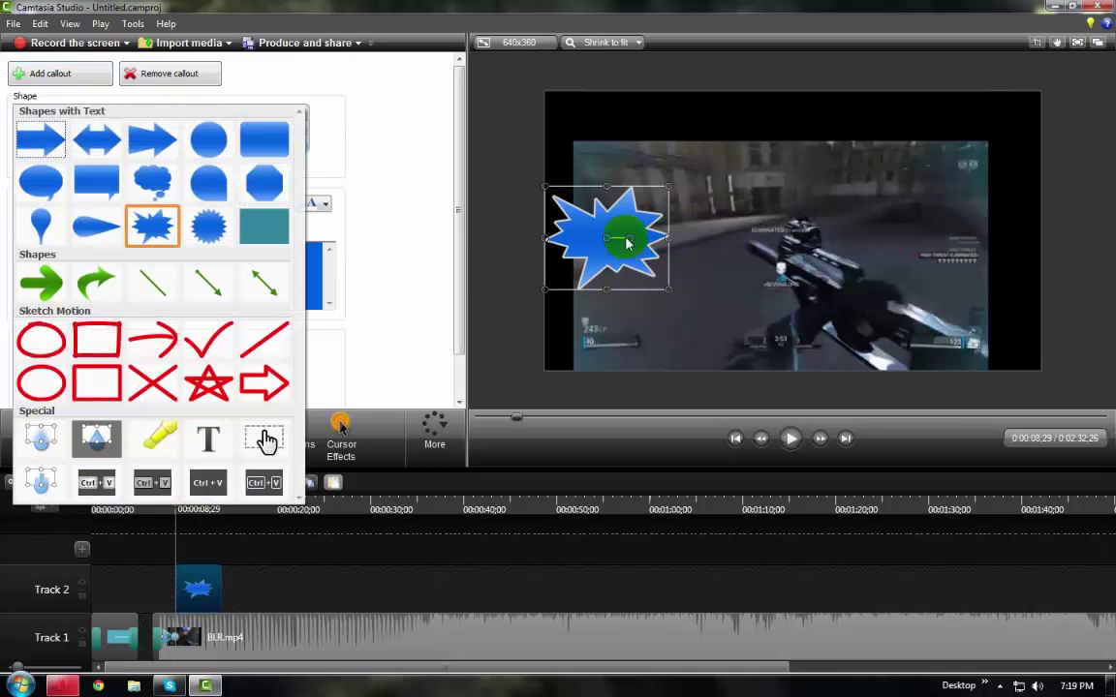
{"action": "left_click", "coordinate": [638, 274]}
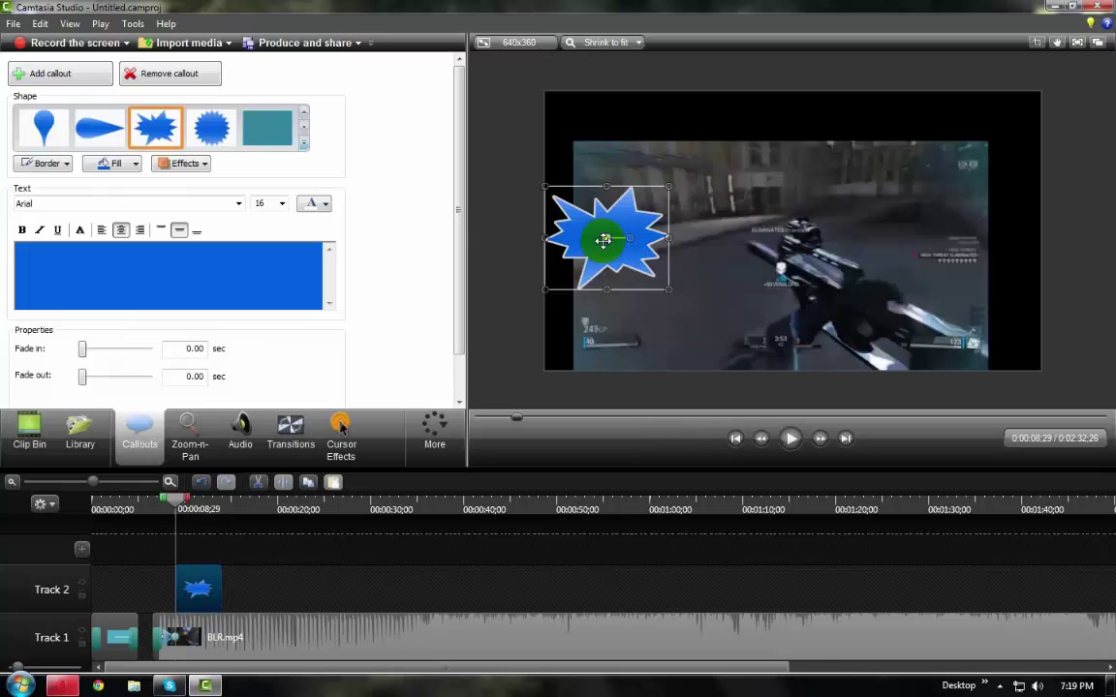
Move the starburst callout off the canvas and delete it from Track 2
{"action": "left_click_drag", "start_coordinate": [603, 240], "coordinate": [240, 445]}
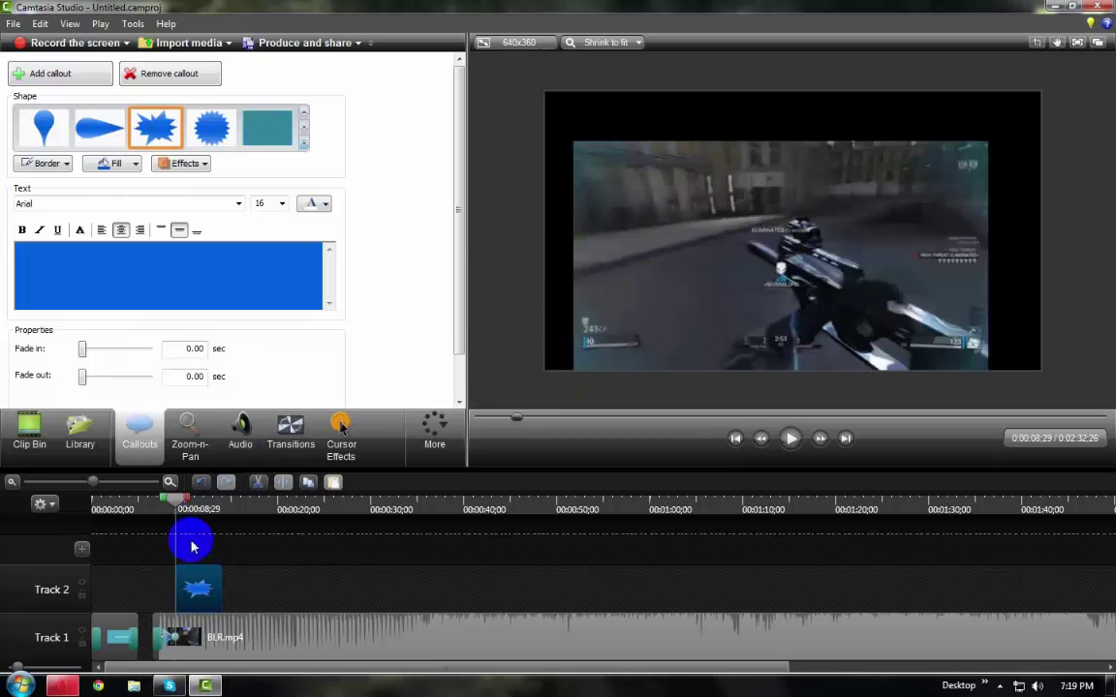
{"action": "right_click", "coordinate": [200, 576]}
{"action": "left_click", "coordinate": [271, 351]}
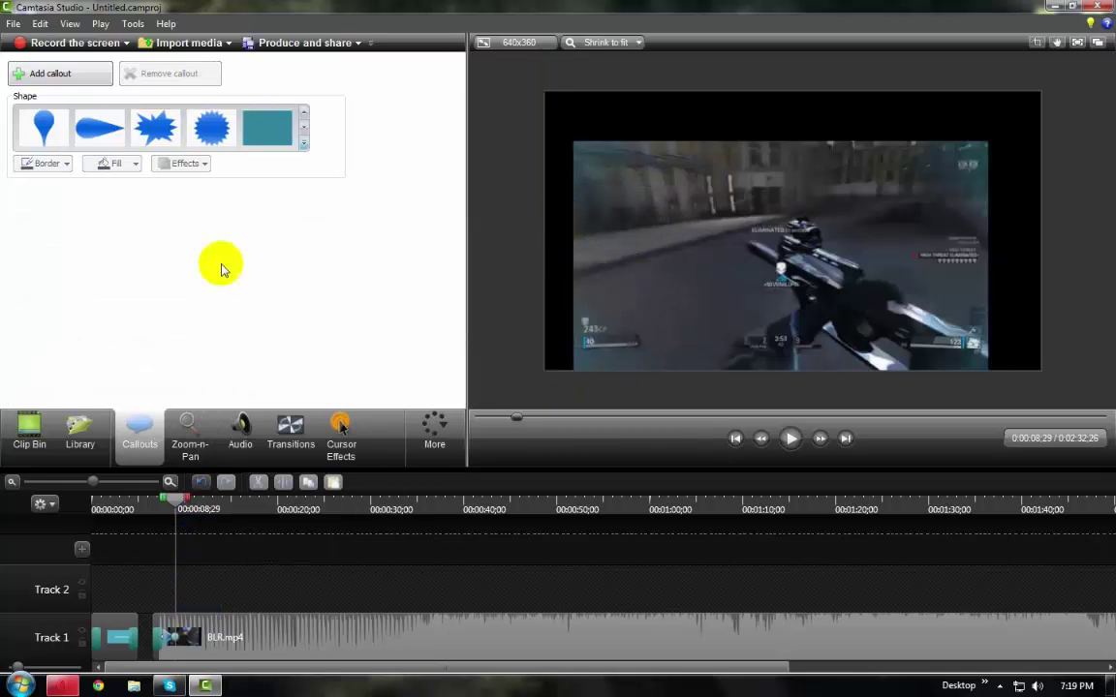
Add a red Sketch Motion Arrow callout at 0:00:08;29 on Track 2 and move it slightly up and right of the frame's center
{"action": "left_click", "coordinate": [72, 76]}
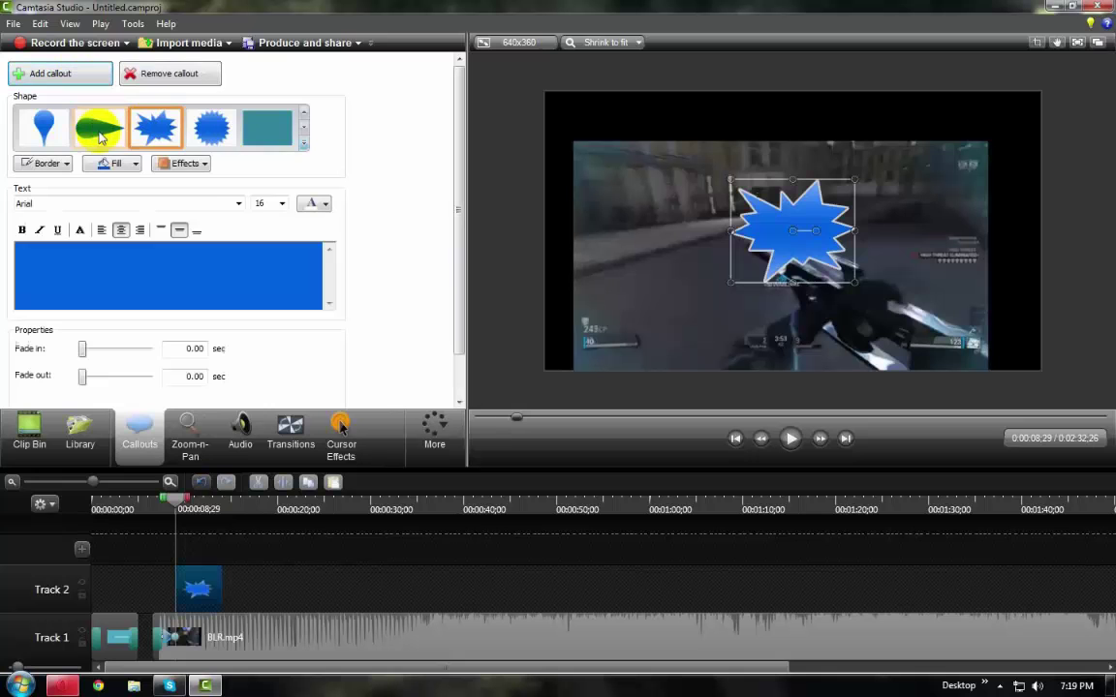
{"action": "left_click", "coordinate": [303, 146]}
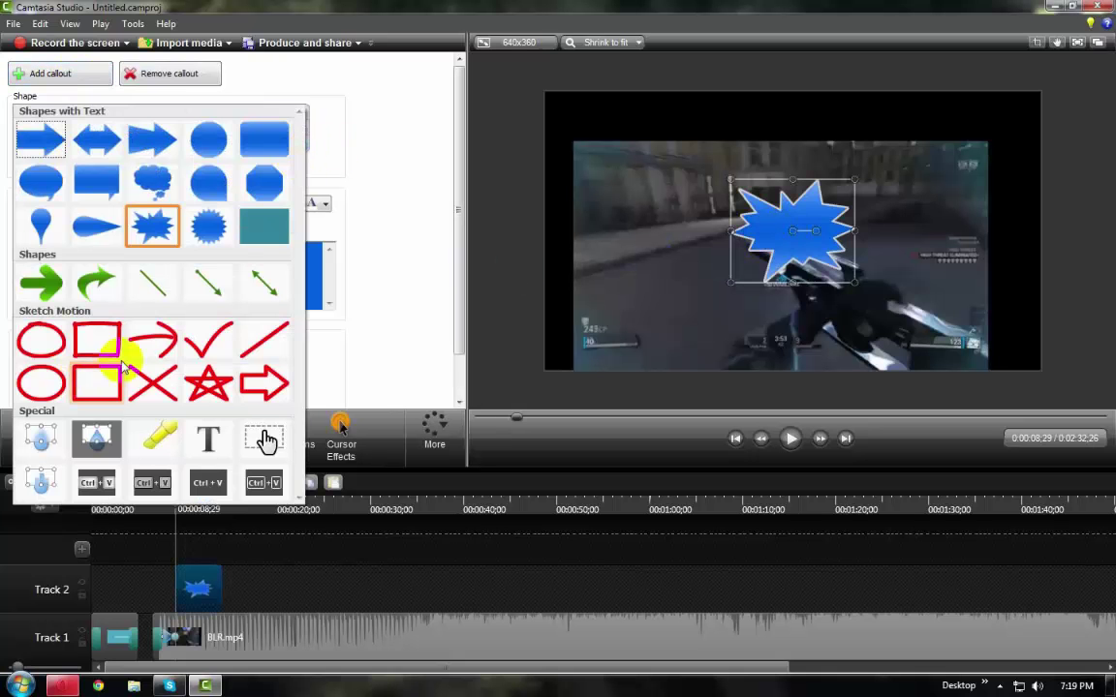
{"action": "left_click", "coordinate": [155, 339]}
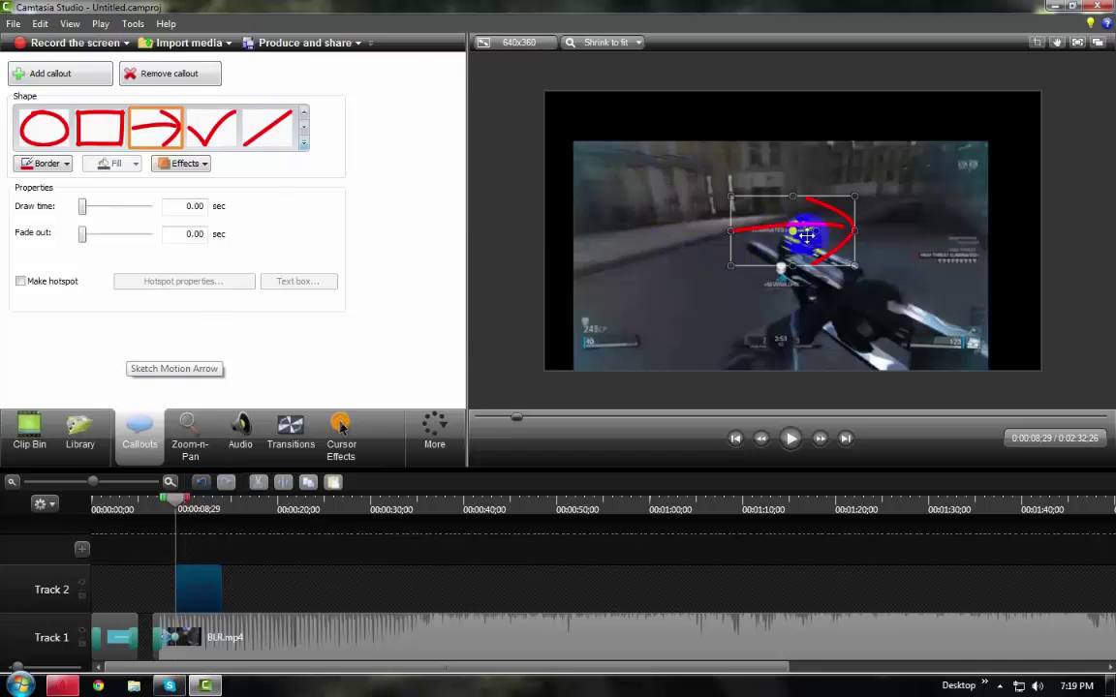
{"action": "mouse_move", "coordinate": [792, 237]}
{"action": "left_mouse_down"}
{"action": "mouse_move", "coordinate": [797, 229]}
{"action": "mouse_move", "coordinate": [652, 264]}
{"action": "mouse_move", "coordinate": [577, 241]}
{"action": "mouse_move", "coordinate": [840, 217]}
{"action": "mouse_move", "coordinate": [802, 217]}
{"action": "left_mouse_up"}
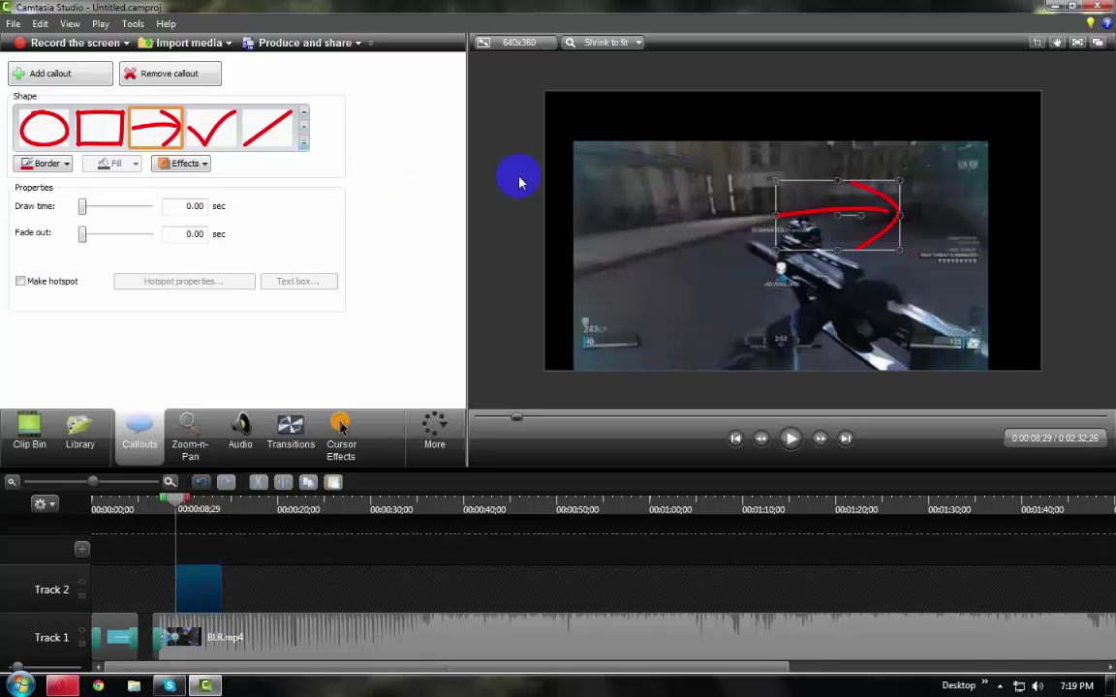
Play the timeline from 0:00:08;29 past the end of the arrow callout to preview how long it stays on screen
{"action": "left_click", "coordinate": [909, 217]}
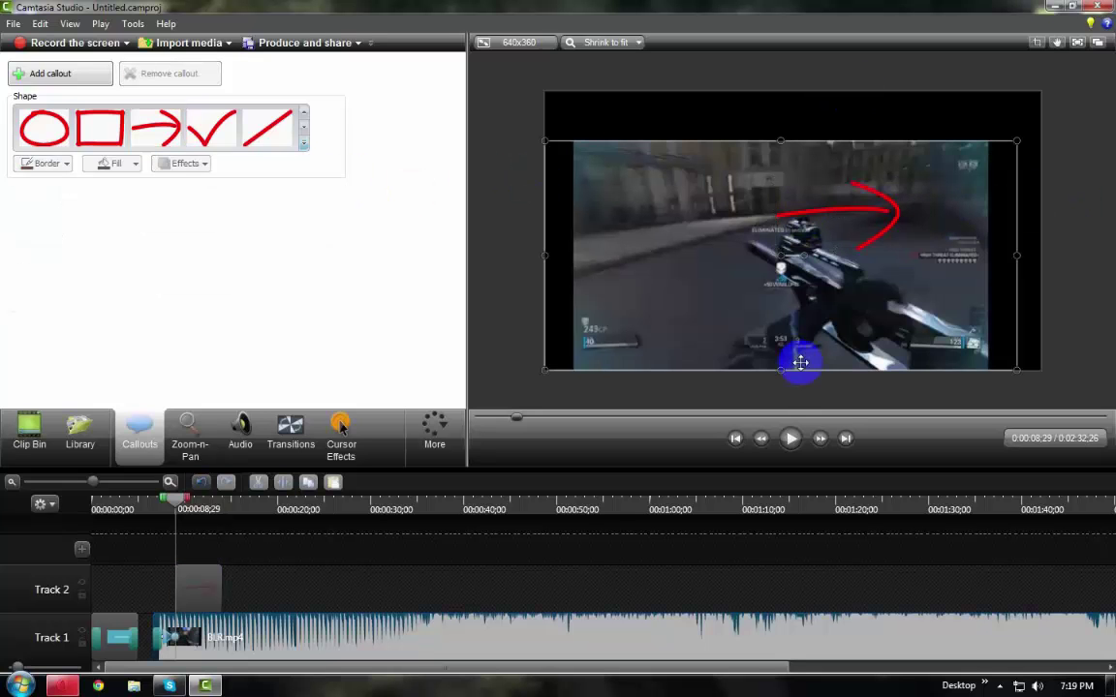
{"action": "left_click", "coordinate": [790, 437]}
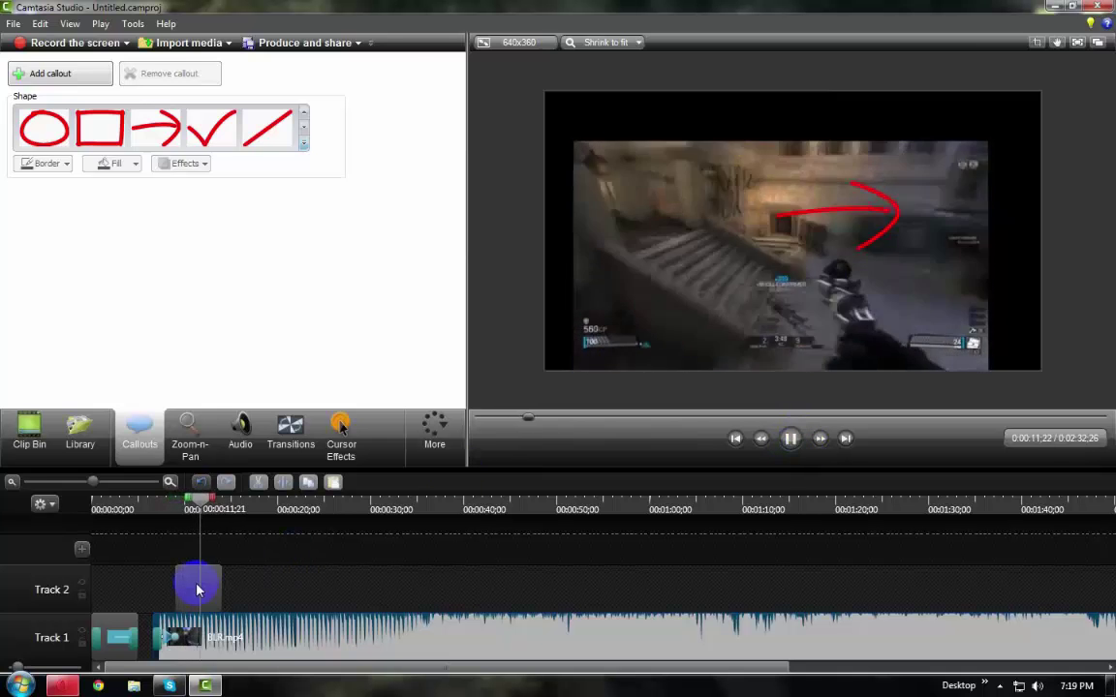
{"action": "left_click", "coordinate": [790, 437]}
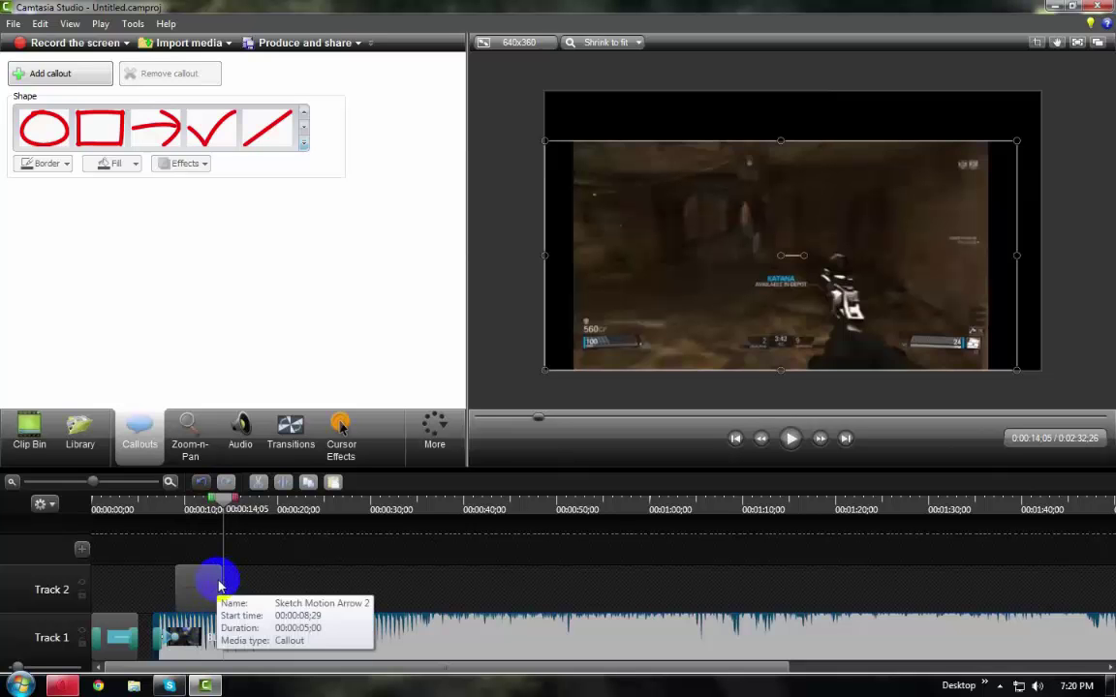
Shorten the arrow callout on Track 2 to about one second and return the playhead to 0:00:07;17, before its start
{"action": "left_click", "coordinate": [215, 583]}
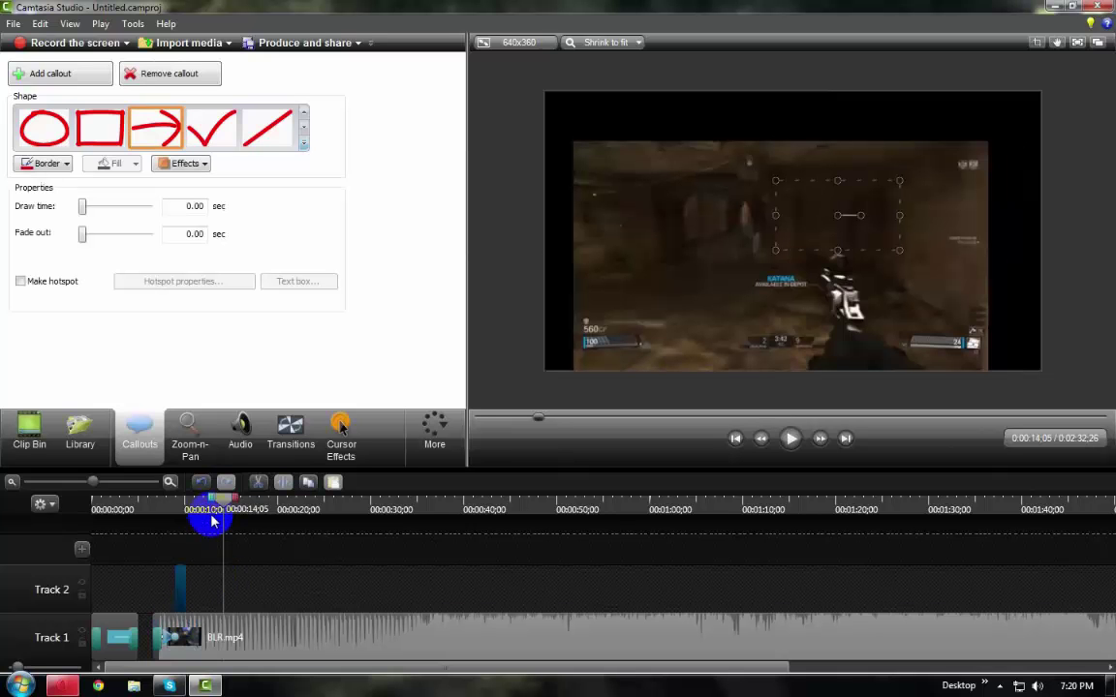
{"action": "left_click_drag", "start_coordinate": [215, 521], "coordinate": [160, 511]}
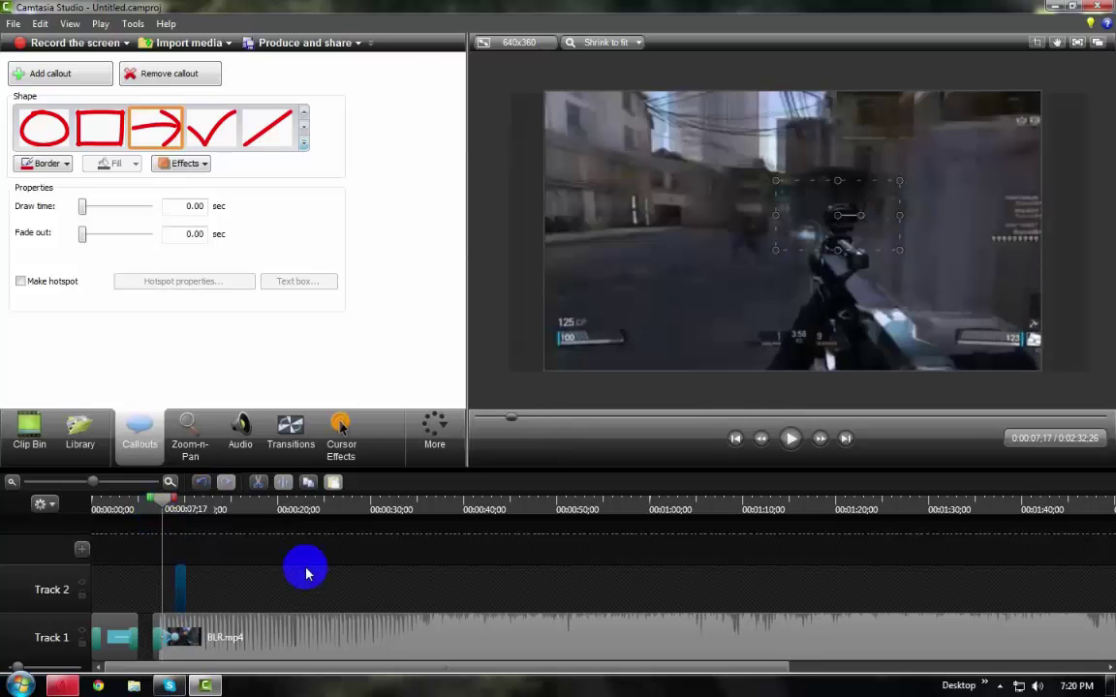